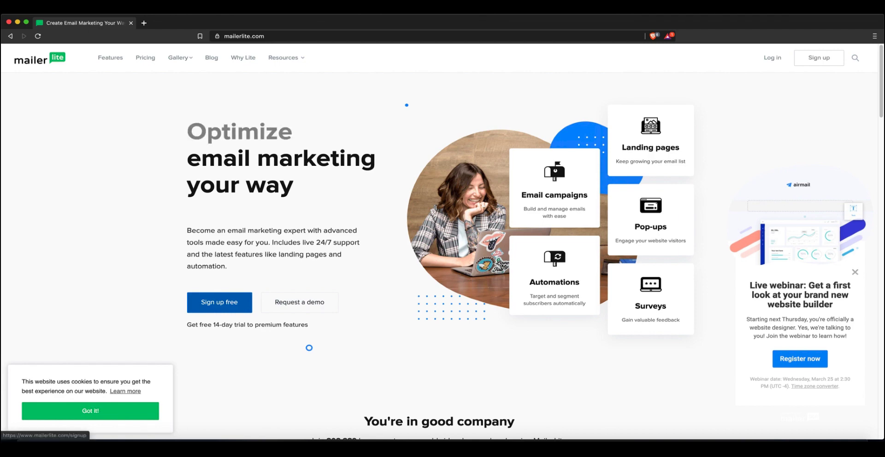
Read the free 14-day trial note on mailerlite.com and close the live webinar pop-up
{"action": "left_click_drag", "start_coordinate": [186, 324], "coordinate": [293, 325]}
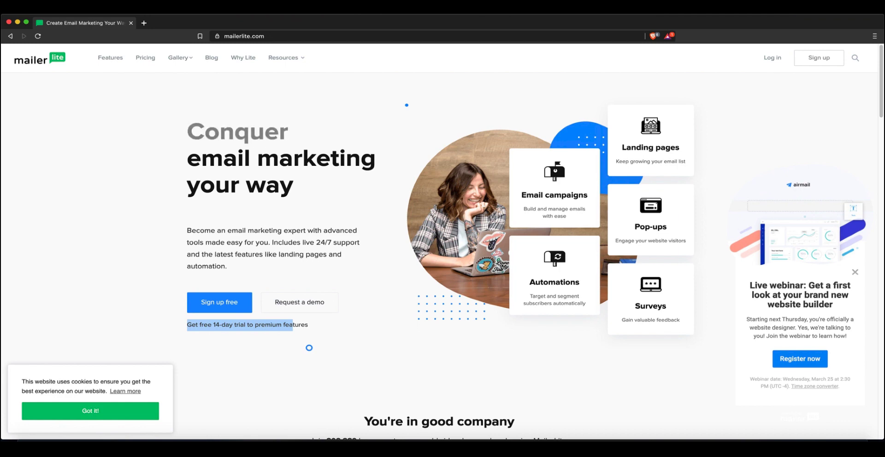
{"action": "left_click", "coordinate": [293, 326]}
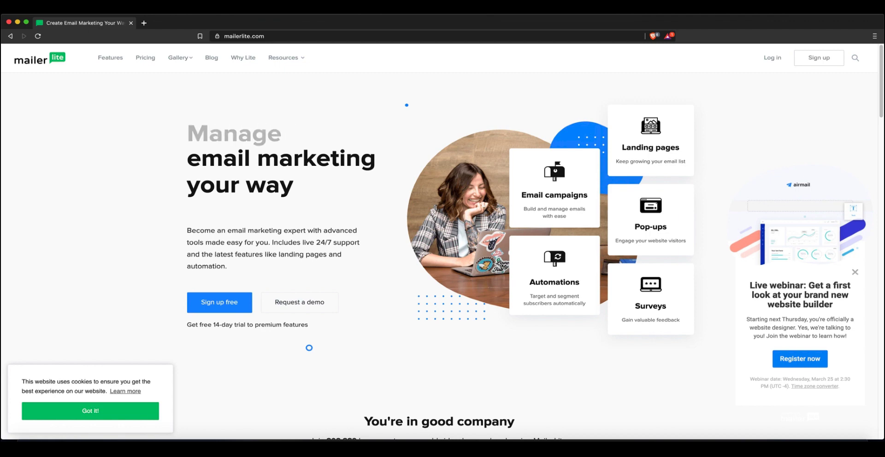
{"action": "scroll", "coordinate": [442, 242], "scroll_direction": "down", "scroll_amount": 3}
{"action": "scroll", "coordinate": [443, 242], "scroll_direction": "up", "scroll_amount": 3}
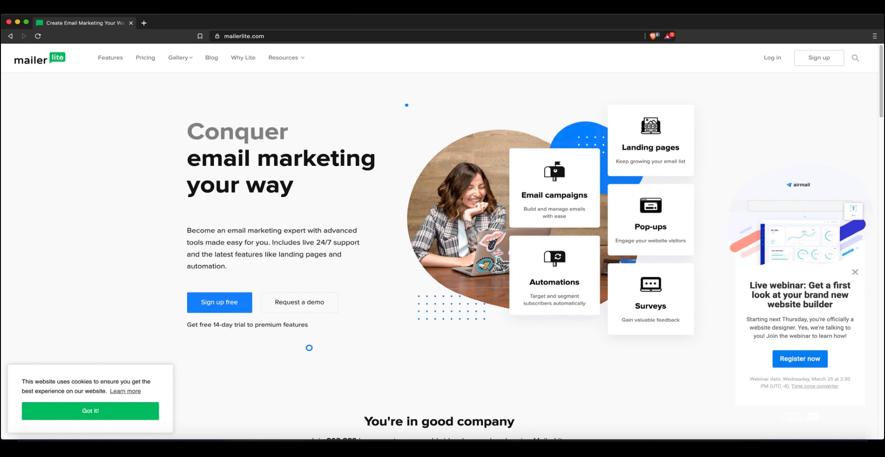
{"action": "left_click", "coordinate": [855, 272]}
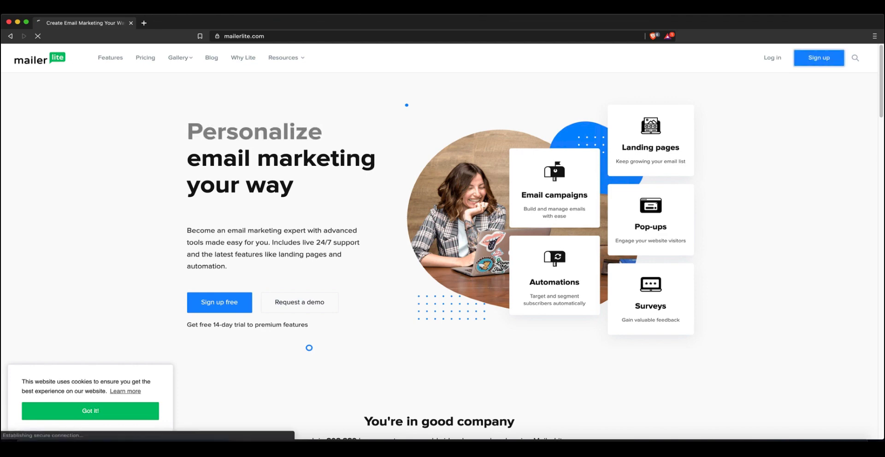
Open the sign-up page and enter the author's first name in Company or Organization
{"action": "left_click", "coordinate": [819, 58]}
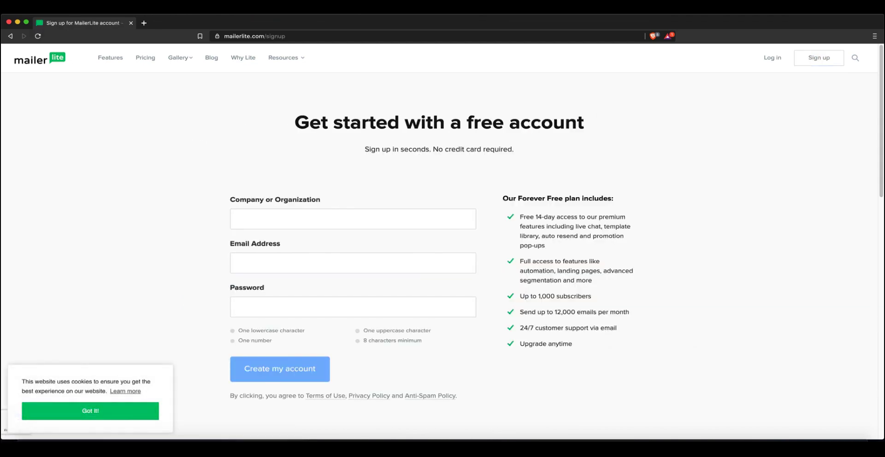
{"action": "left_click", "coordinate": [353, 219]}
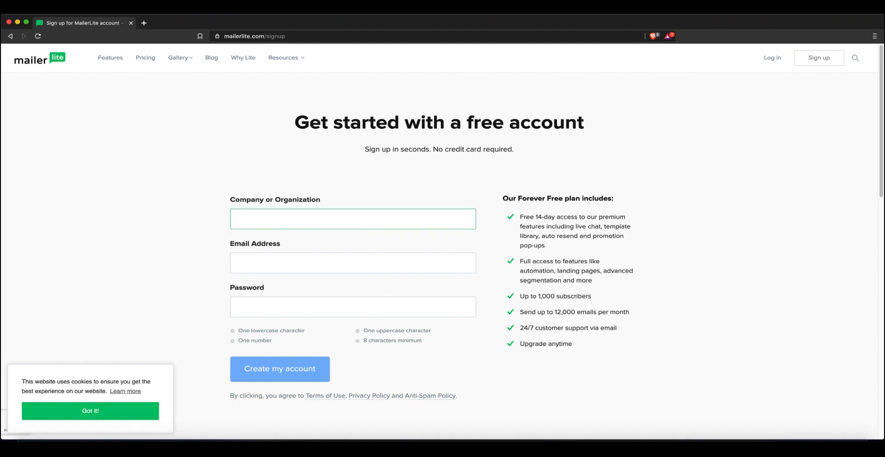
{"action": "type", "text": "Jacob"}
Read the no-credit-card subtitle and the customer support perk in the free plan list
{"action": "left_click_drag", "start_coordinate": [365, 150], "coordinate": [514, 149]}
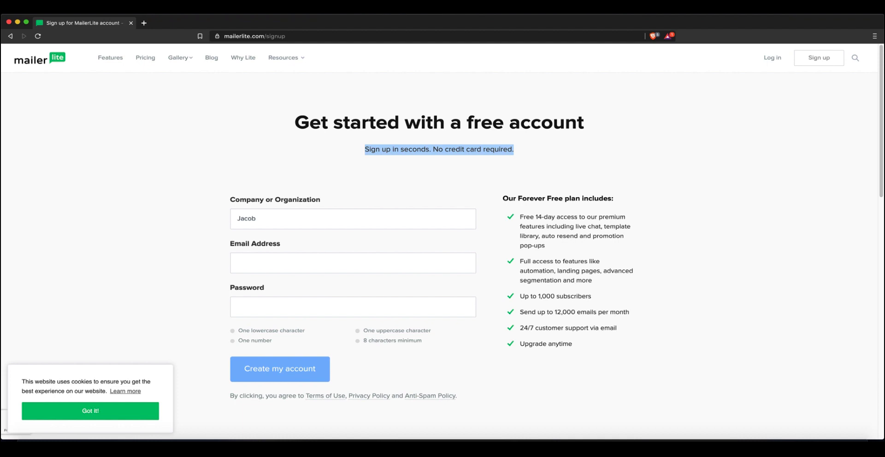
{"action": "left_click", "coordinate": [556, 314]}
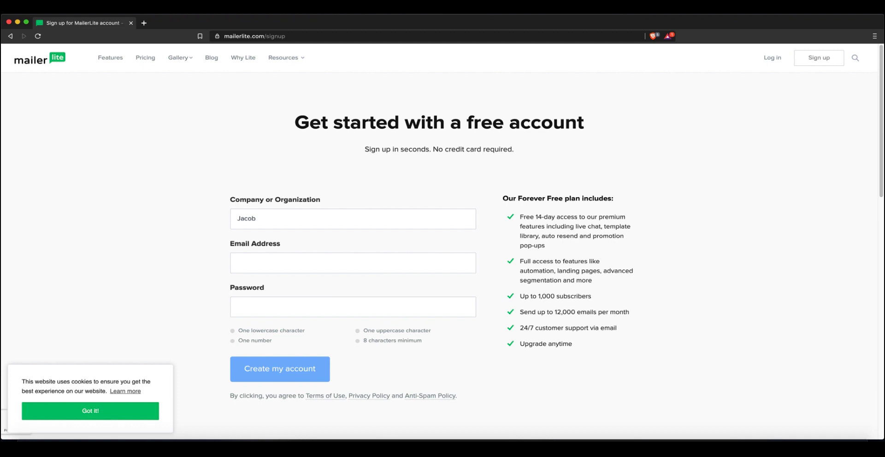
{"action": "left_click_drag", "start_coordinate": [523, 328], "coordinate": [595, 328]}
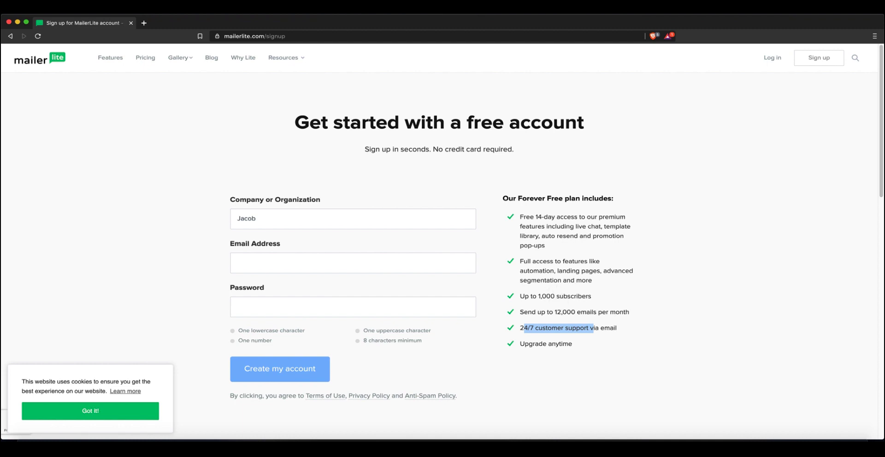
{"action": "left_click", "coordinate": [595, 329]}
{"action": "double_click", "coordinate": [533, 344]}
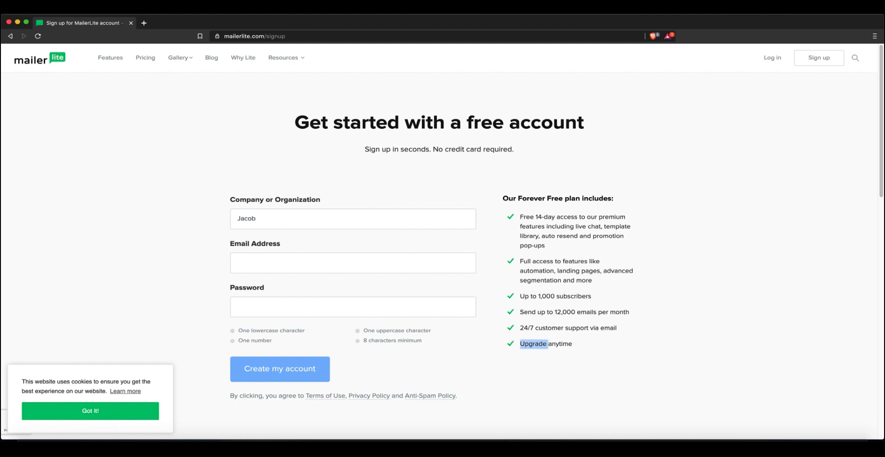
{"action": "left_click_drag", "start_coordinate": [524, 329], "coordinate": [594, 329]}
{"action": "left_click", "coordinate": [594, 329]}
Complete the company name as the author's full name followed by 'Romance'
{"action": "left_click", "coordinate": [258, 218]}
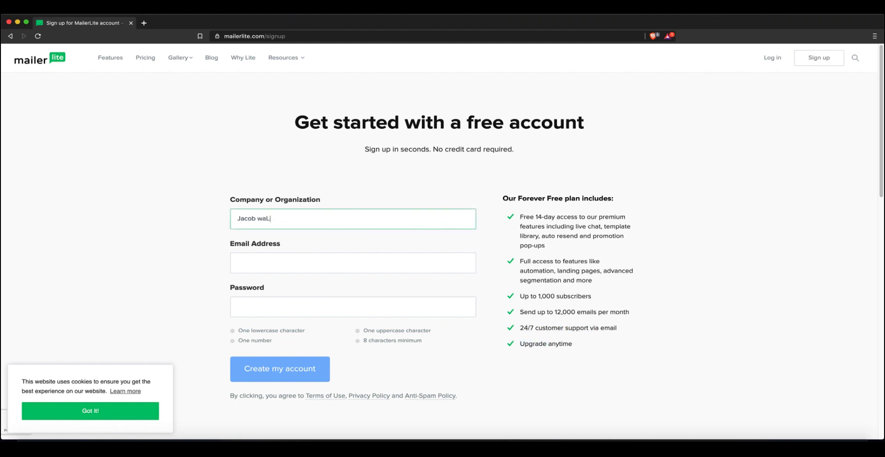
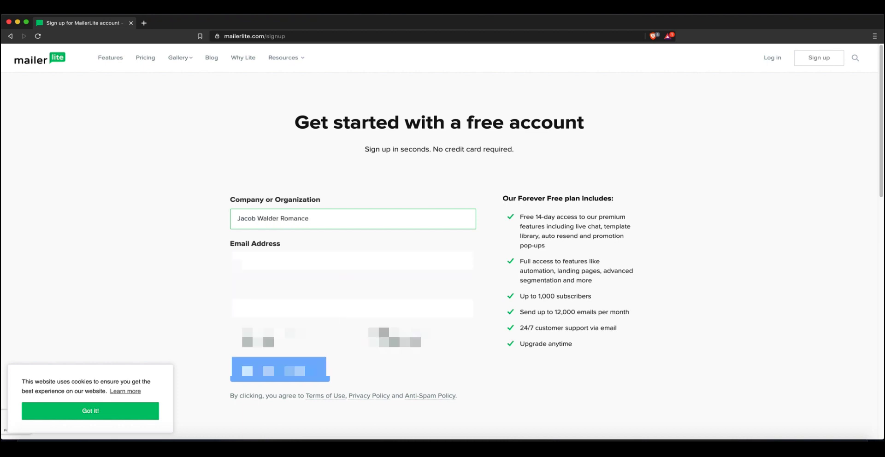
{"action": "key", "text": "Tab"}
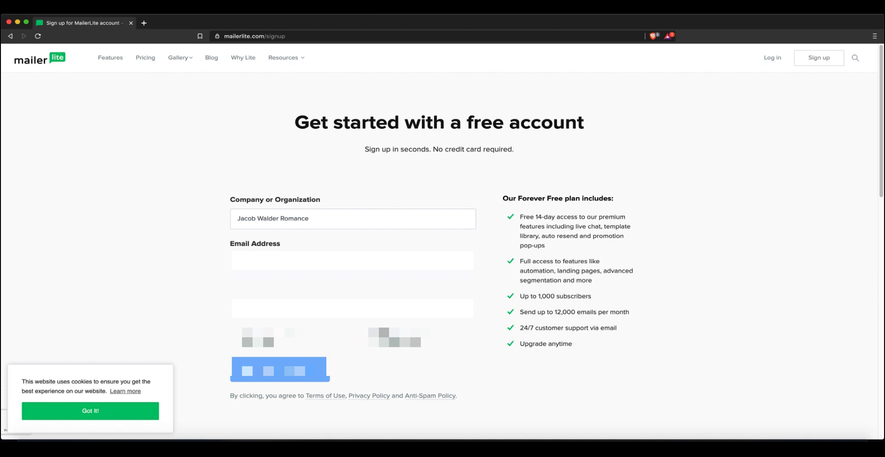
{"action": "left_click", "coordinate": [310, 219]}
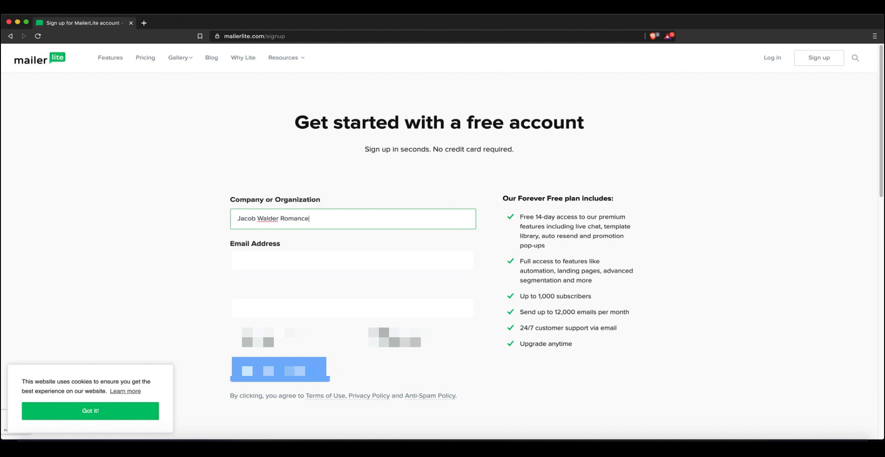
Enter the account e-mail address, create the free account, and dismiss the save-password prompt
{"action": "left_click", "coordinate": [322, 262]}
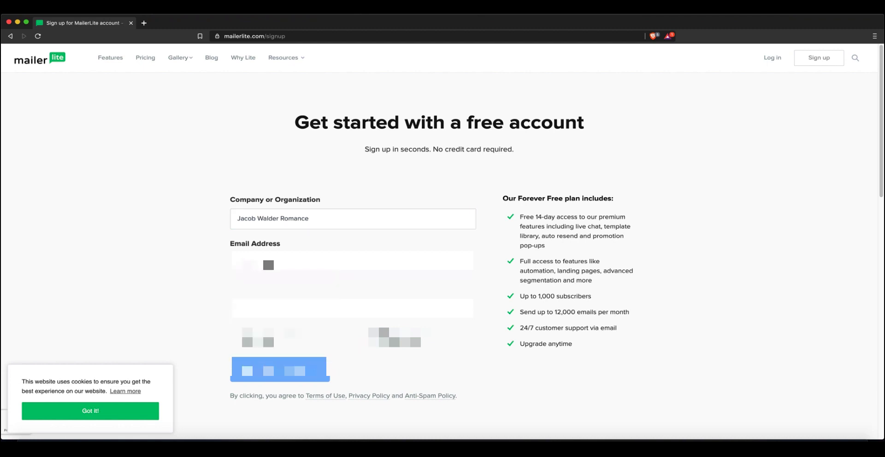
{"action": "key", "text": "super+a"}
{"action": "key", "text": "BackSpace"}
{"action": "type", "text": "ail"}
{"action": "key", "text": "Return"}
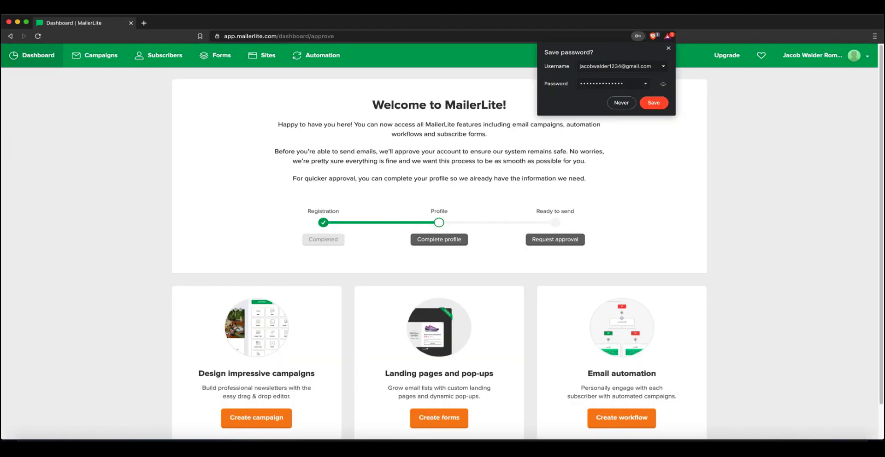
{"action": "left_click", "coordinate": [621, 103]}
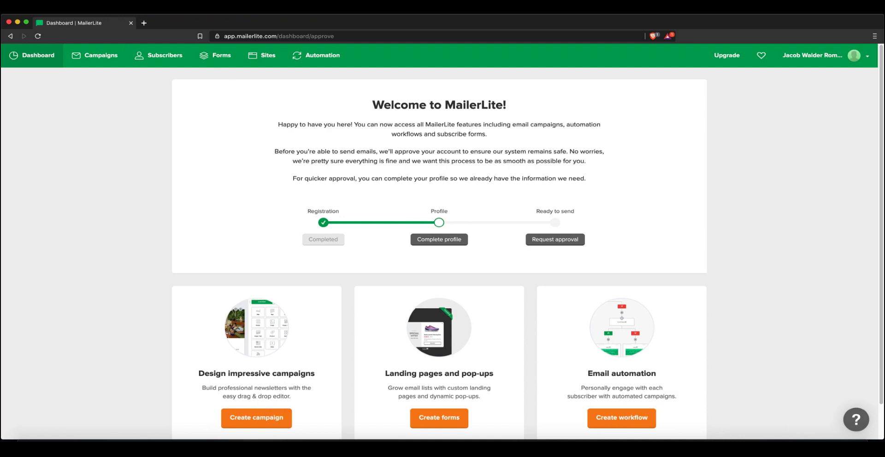
{"action": "key", "text": "super+t"}
Search GoDaddy for the author-name .com domain and confirm it's available at $11.99
{"action": "type", "text": "godaddy.com"}
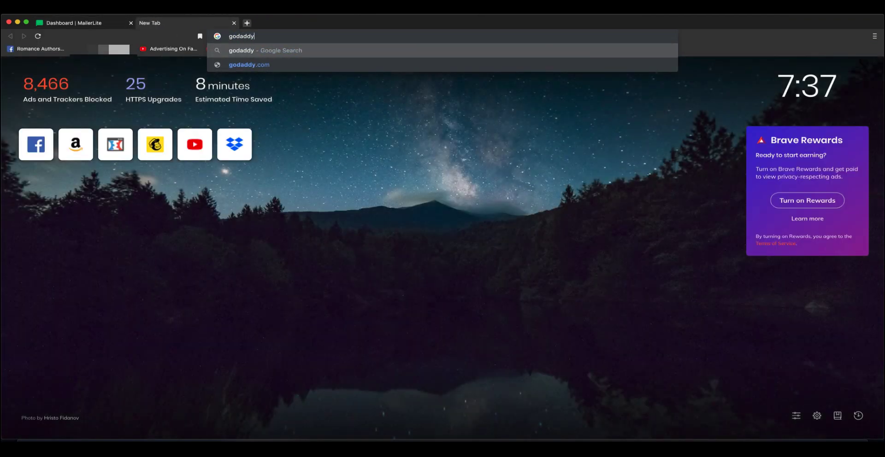
{"action": "key", "text": "Return"}
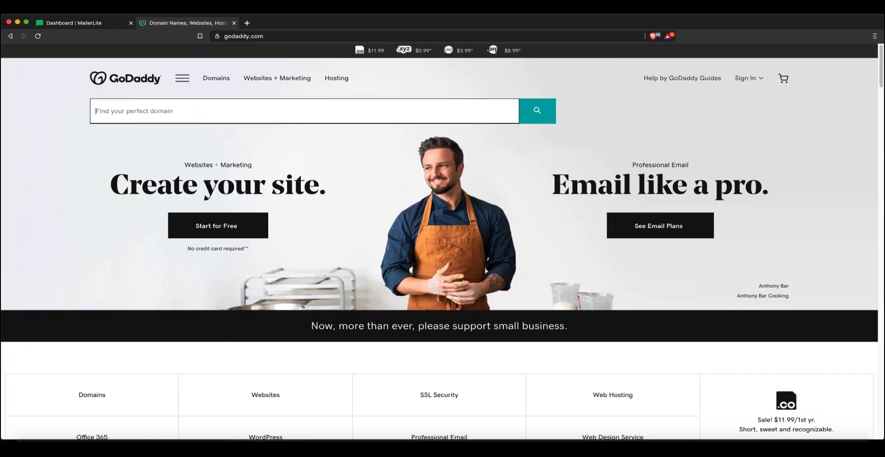
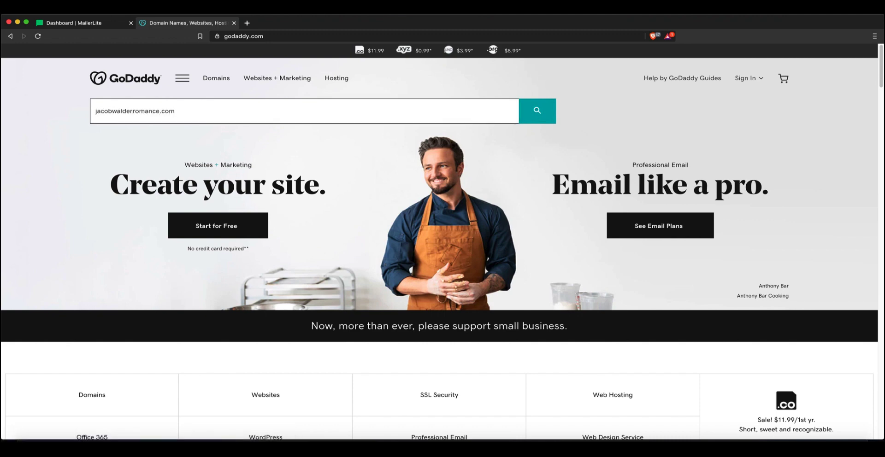
{"action": "key", "text": "Return"}
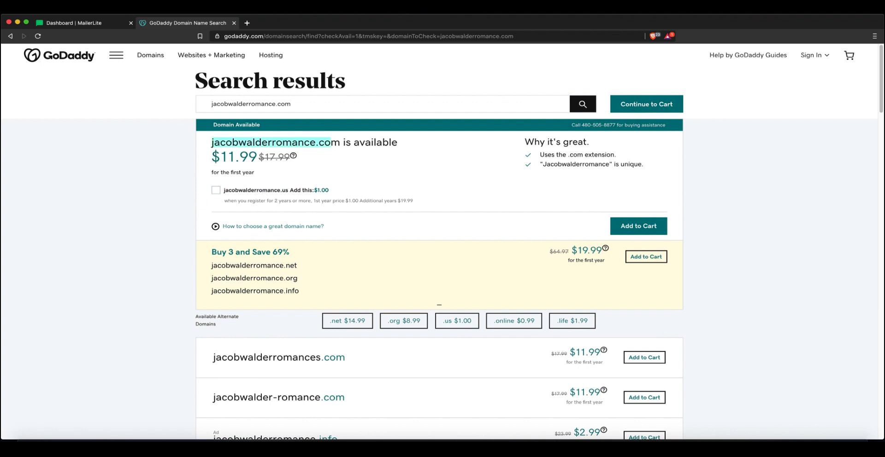
{"action": "left_click", "coordinate": [249, 154]}
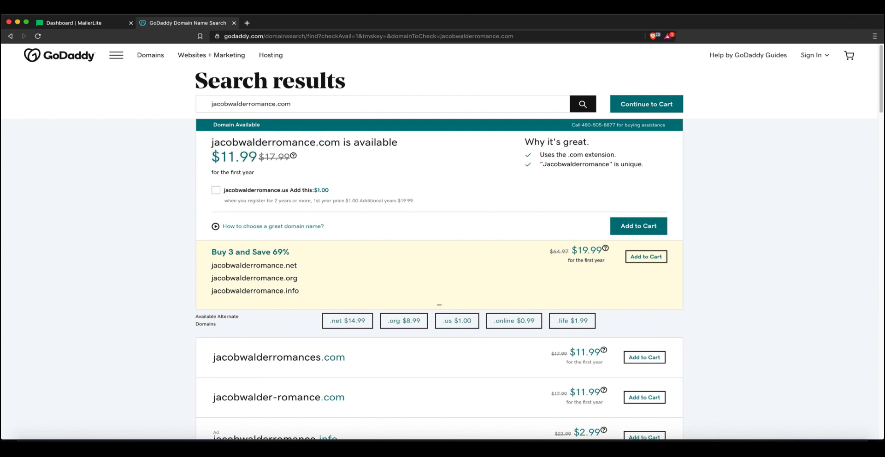
{"action": "mouse_move", "coordinate": [406, 201]}
{"action": "left_mouse_down"}
{"action": "mouse_move", "coordinate": [213, 143]}
{"action": "mouse_move", "coordinate": [330, 143]}
{"action": "mouse_move", "coordinate": [211, 142]}
{"action": "mouse_move", "coordinate": [413, 203]}
{"action": "left_mouse_up"}
{"action": "left_click", "coordinate": [413, 203]}
{"action": "left_click", "coordinate": [247, 22]}
Open Google and search for 'gmail professional email'
{"action": "type", "text": "google.c"}
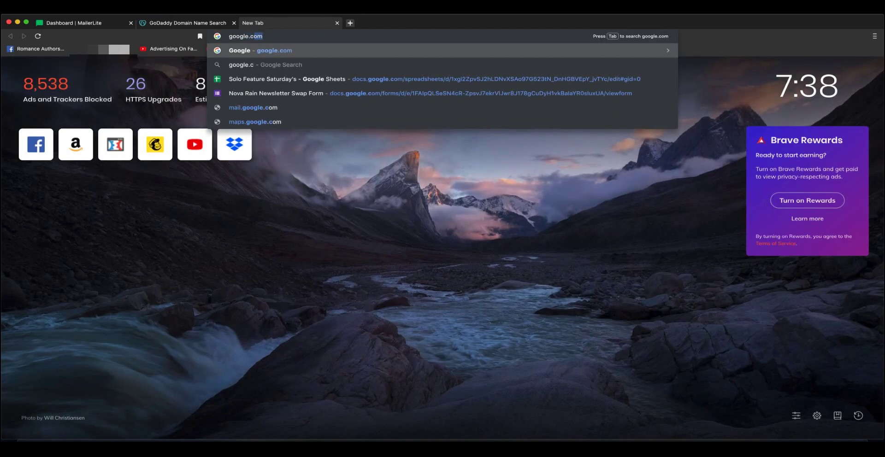
{"action": "key", "text": "Return"}
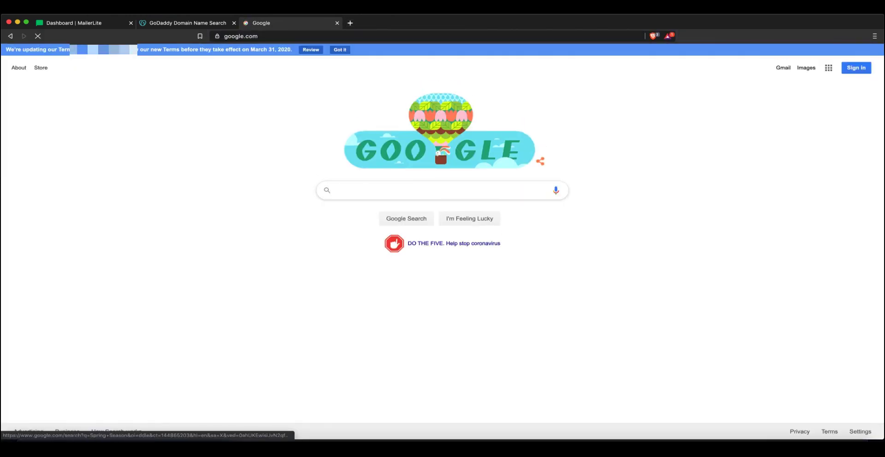
{"action": "left_click", "coordinate": [188, 23]}
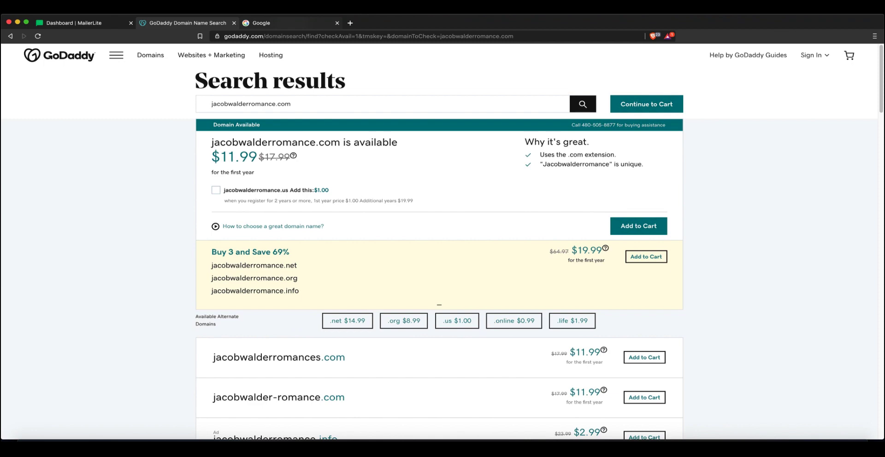
{"action": "left_click", "coordinate": [285, 22]}
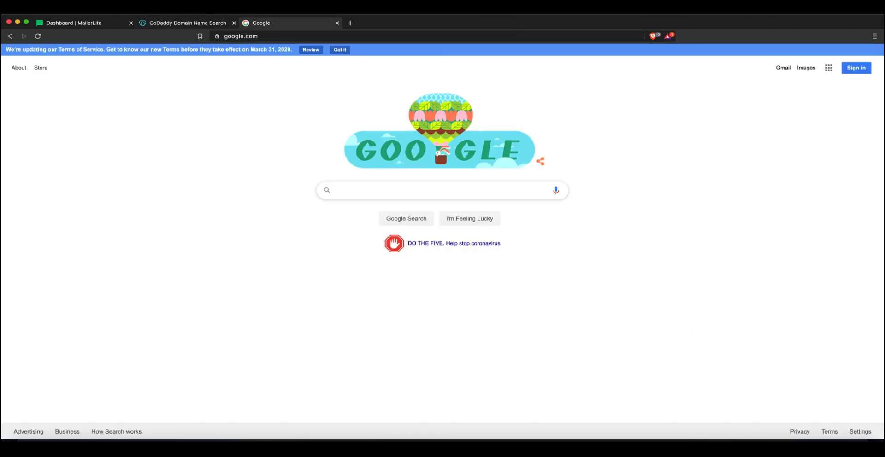
{"action": "left_click", "coordinate": [337, 189]}
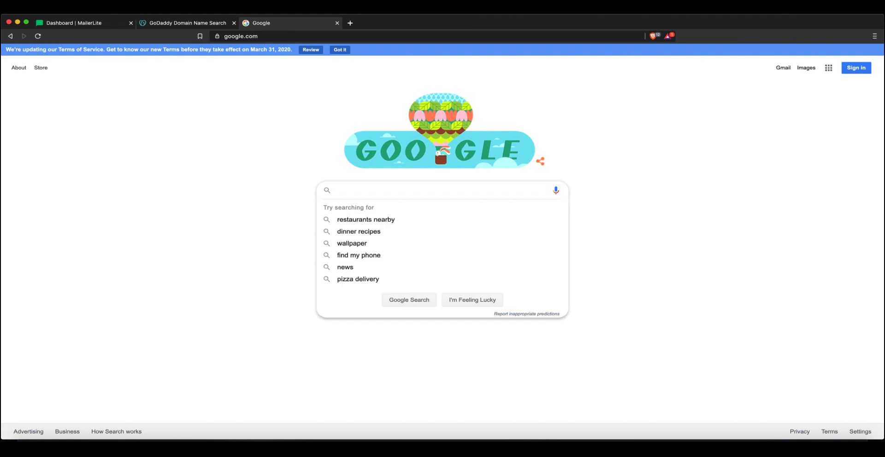
{"action": "type", "text": "gmail"}
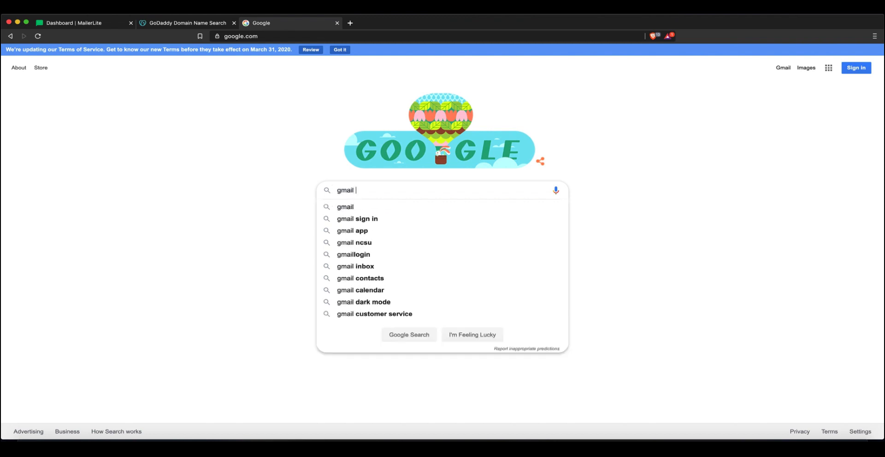
{"action": "type", "text": " profe"}
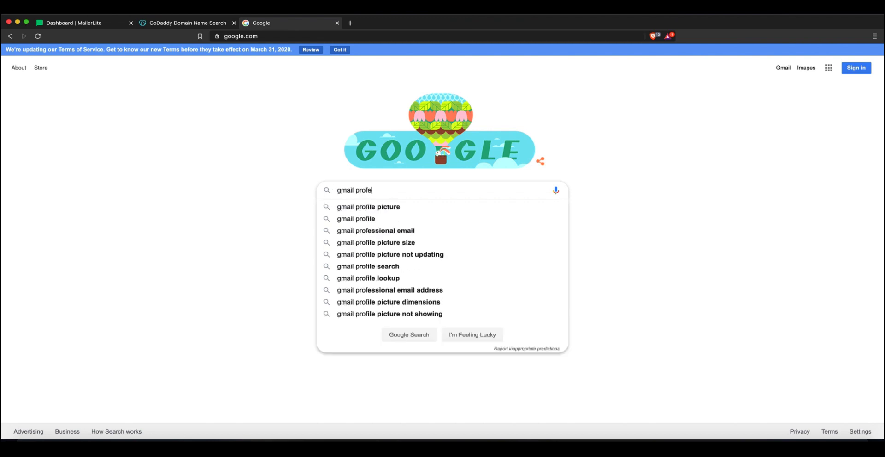
{"action": "type", "text": "ssional email"}
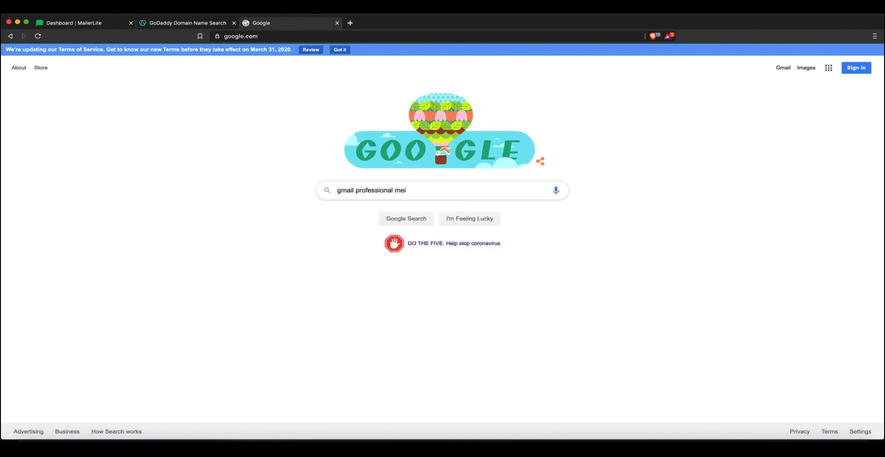
{"action": "key", "text": "Return"}
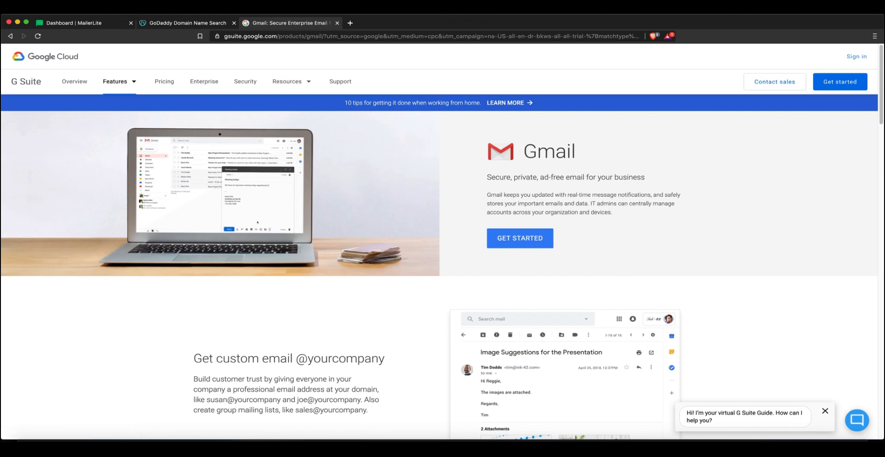
View G Suite pricing (Basic $6, Business $12, Enterprise $25), then return to MailerLite
{"action": "scroll", "coordinate": [442, 265], "scroll_direction": "down", "scroll_amount": 3}
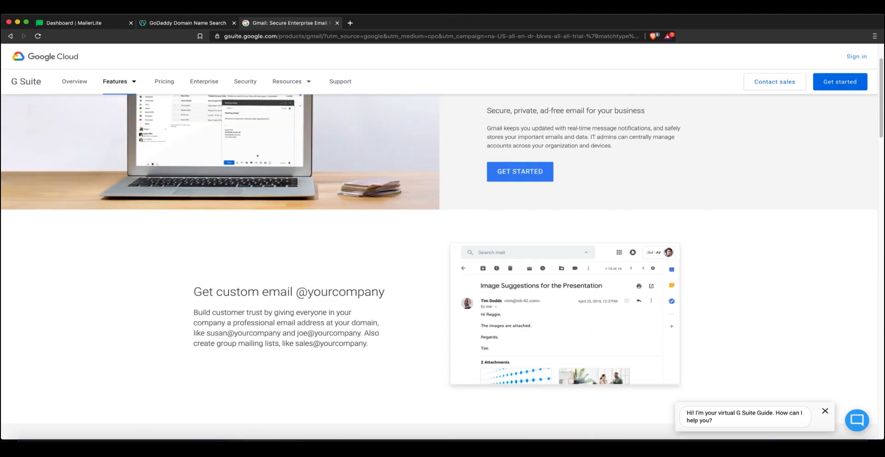
{"action": "left_click_drag", "start_coordinate": [379, 351], "coordinate": [357, 292]}
{"action": "left_click", "coordinate": [365, 291]}
{"action": "left_click", "coordinate": [357, 292]}
{"action": "scroll", "coordinate": [443, 231], "scroll_direction": "up", "scroll_amount": 2}
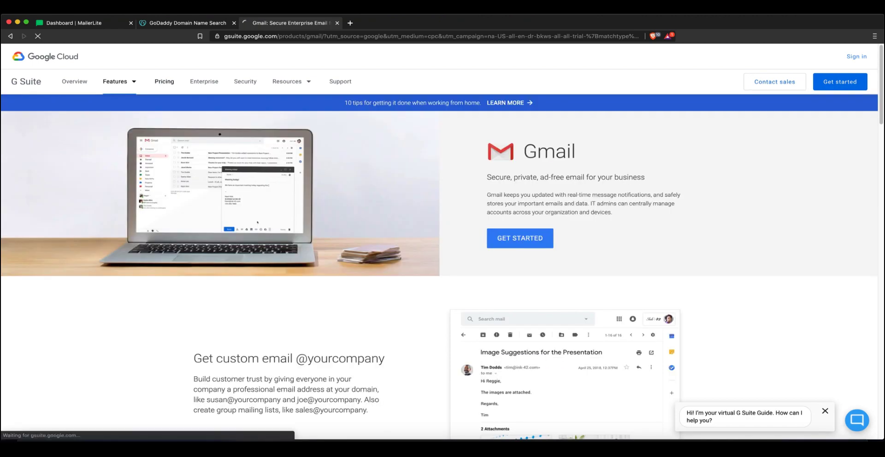
{"action": "left_click", "coordinate": [164, 81]}
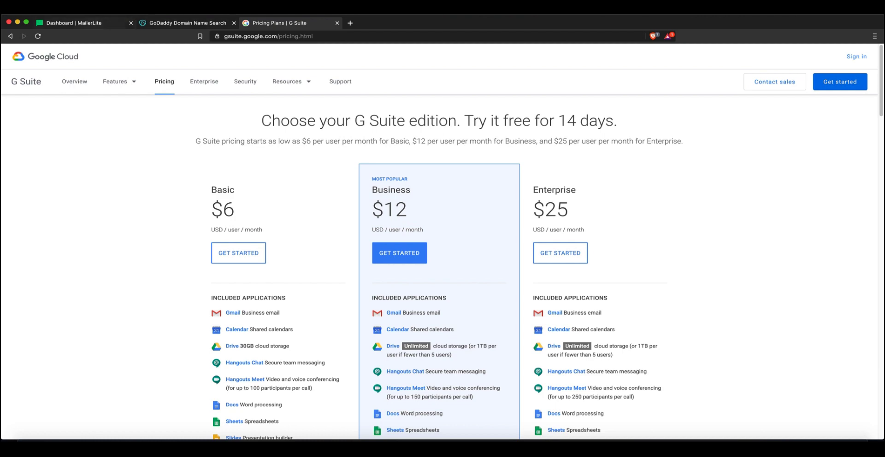
{"action": "left_click", "coordinate": [95, 22]}
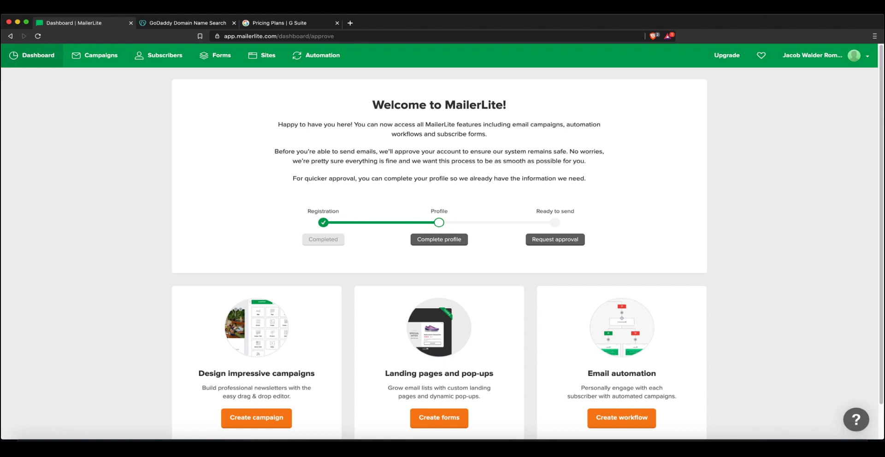
Open MailerLite's Campaigns page and confirm there are no drafts or sent emails
{"action": "left_click", "coordinate": [94, 56]}
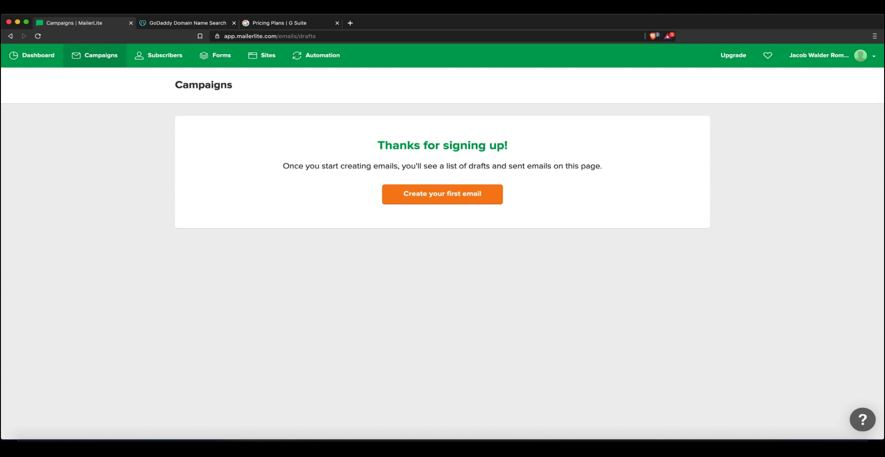
{"action": "double_click", "coordinate": [552, 167]}
{"action": "left_click", "coordinate": [552, 166]}
Review the subscriber list and Groups tab, leaving the group name unchanged in Rename group
{"action": "left_click", "coordinate": [159, 56]}
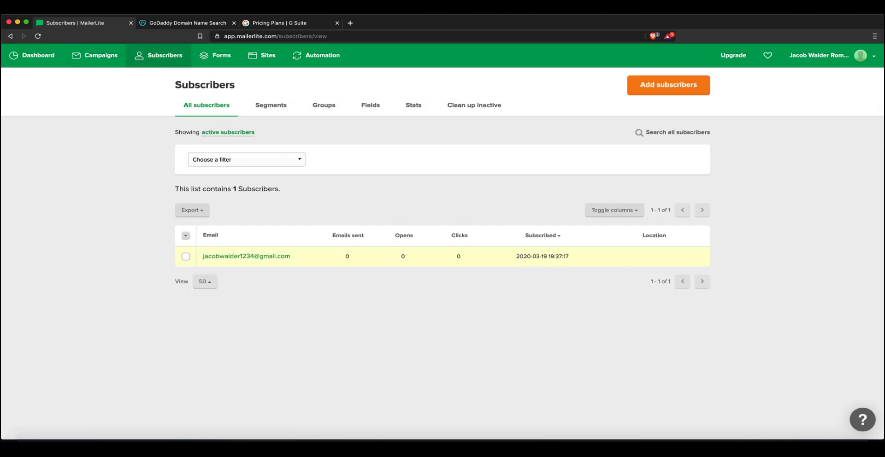
{"action": "left_click_drag", "start_coordinate": [290, 256], "coordinate": [203, 257]}
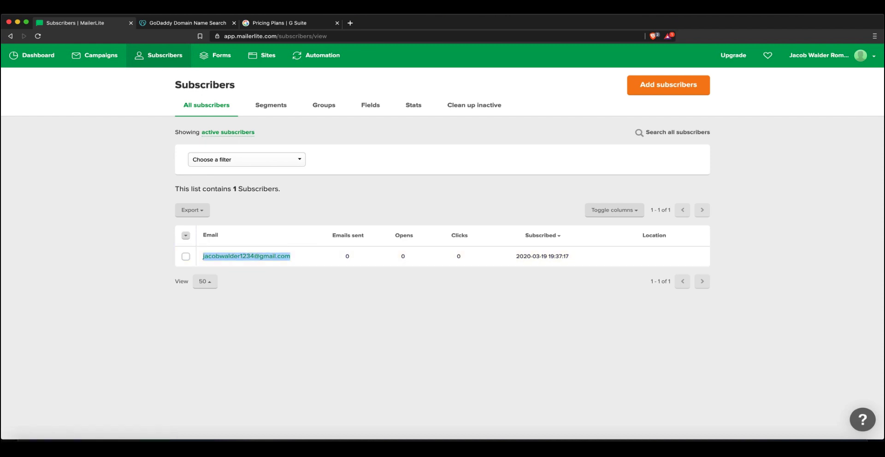
{"action": "left_click", "coordinate": [323, 125]}
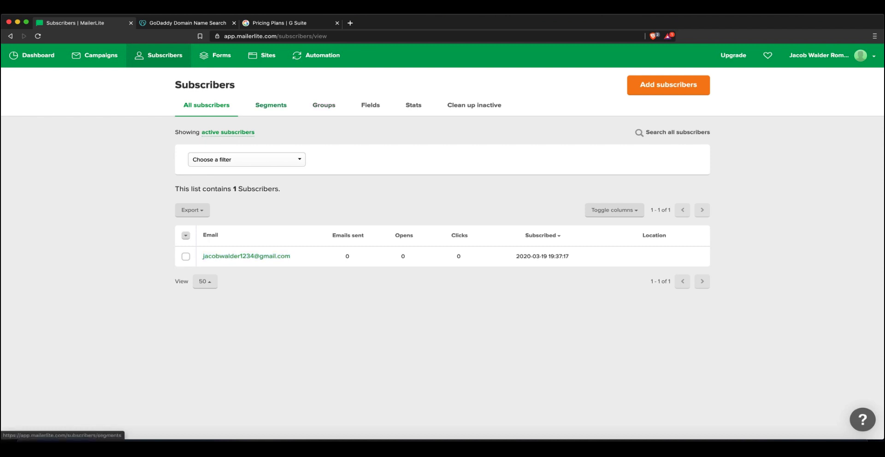
{"action": "left_click", "coordinate": [324, 105]}
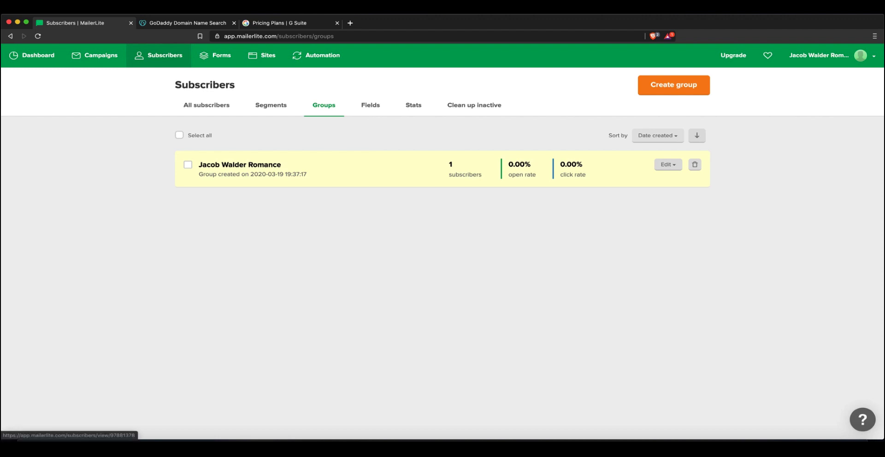
{"action": "left_click", "coordinate": [668, 164]}
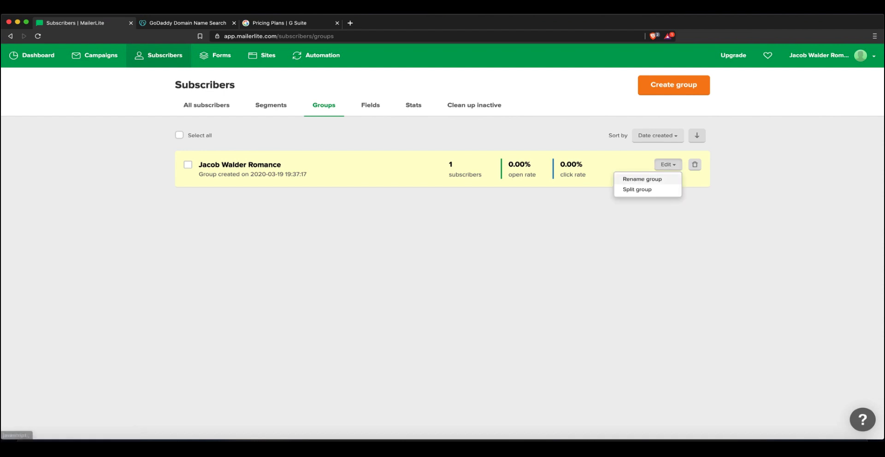
{"action": "left_click", "coordinate": [641, 179]}
{"action": "type", "text": "2er3e3r"}
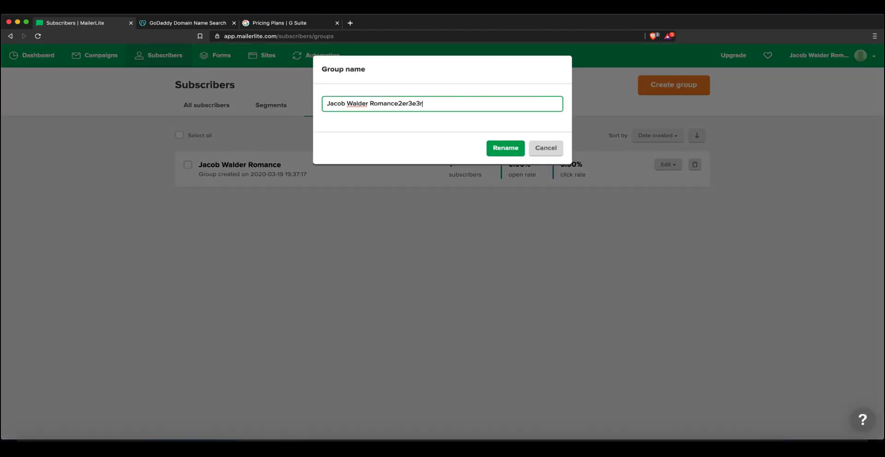
{"action": "key", "text": "BackSpace"}
{"action": "key", "text": "BackSpace"}
{"action": "key", "text": "BackSpace"}
{"action": "key", "text": "BackSpace"}
{"action": "key", "text": "BackSpace"}
{"action": "key", "text": "BackSpace"}
{"action": "left_click", "coordinate": [505, 148]}
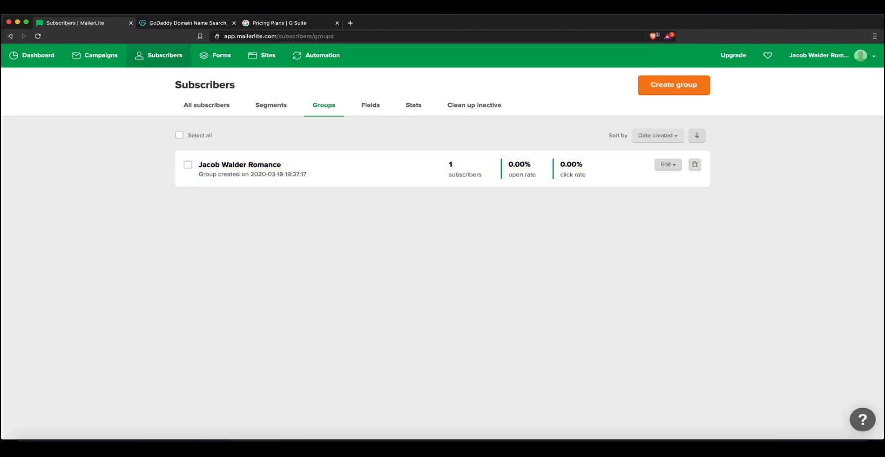
Check the Fields and Stats tabs and narrow the List growth chart to January
{"action": "left_click", "coordinate": [371, 105]}
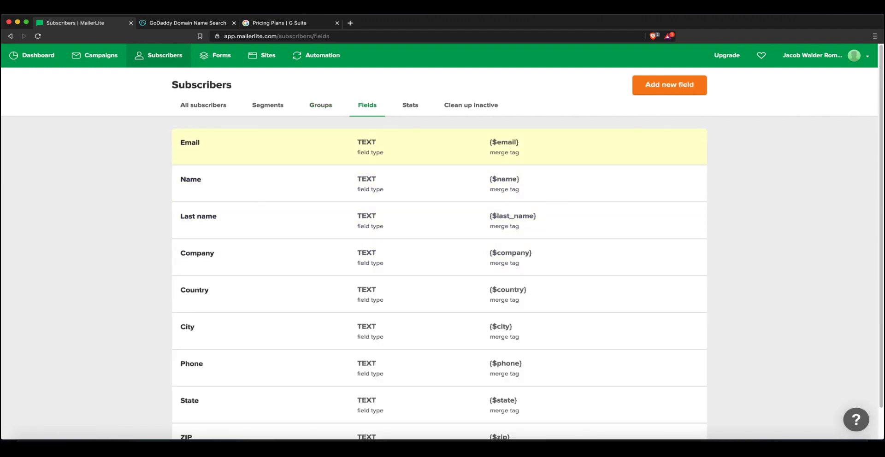
{"action": "left_click", "coordinate": [411, 105]}
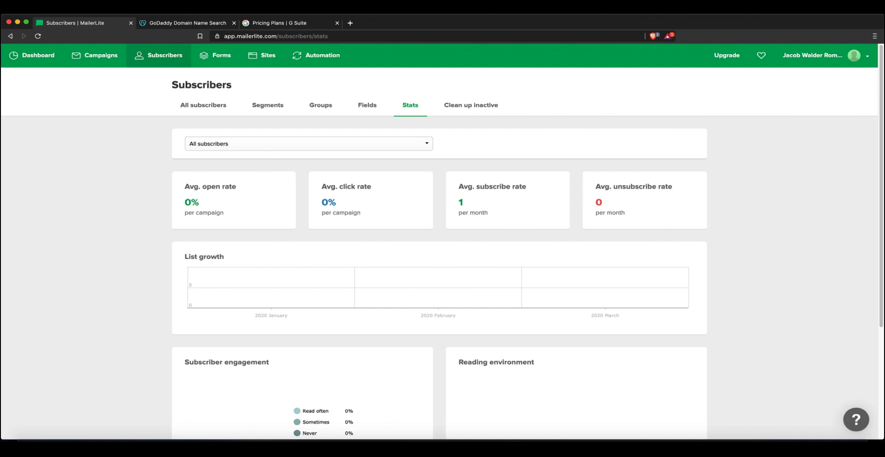
{"action": "scroll", "coordinate": [439, 239], "scroll_direction": "down", "scroll_amount": 3}
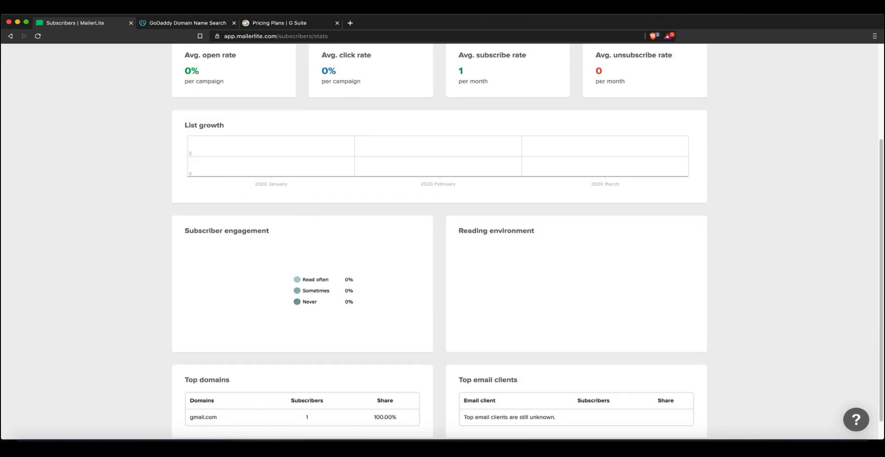
{"action": "right_click", "coordinate": [195, 171]}
{"action": "left_click", "coordinate": [194, 171]}
{"action": "scroll", "coordinate": [439, 242], "scroll_direction": "down", "scroll_amount": 1}
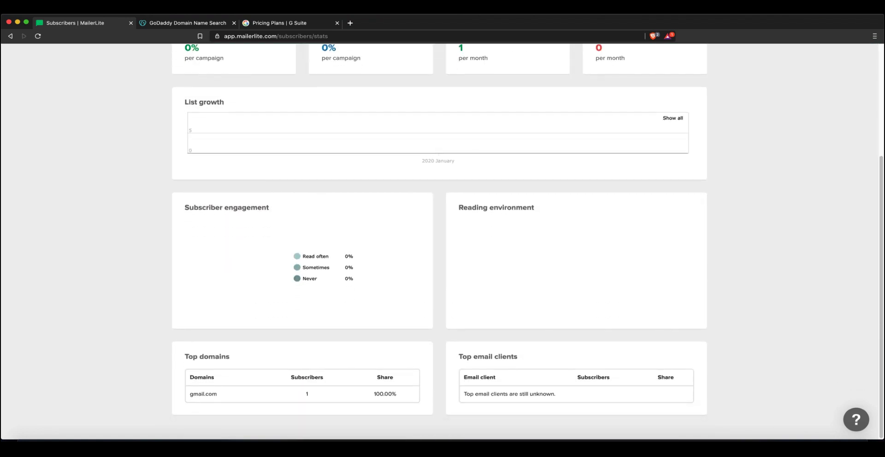
{"action": "scroll", "coordinate": [439, 240], "scroll_direction": "up", "scroll_amount": 3}
{"action": "scroll", "coordinate": [442, 241], "scroll_direction": "up", "scroll_amount": 1}
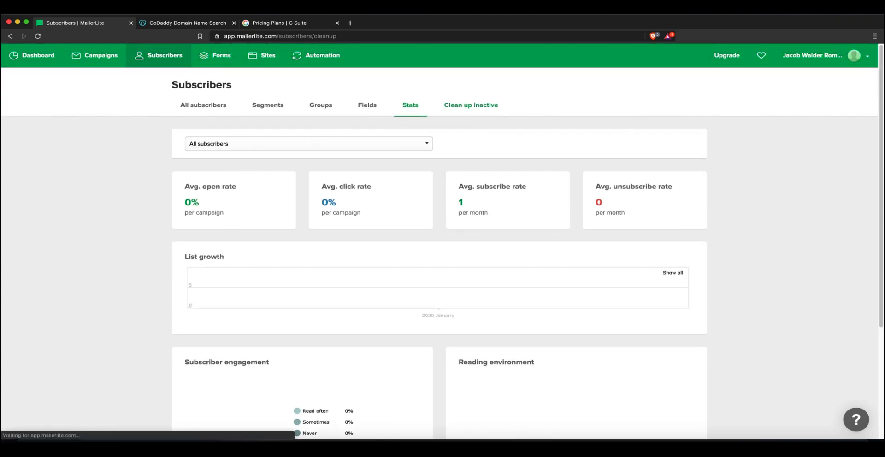
Read the Clean up inactive recommendation showing 0 inactive subscribers, then return to Groups
{"action": "left_click", "coordinate": [471, 105]}
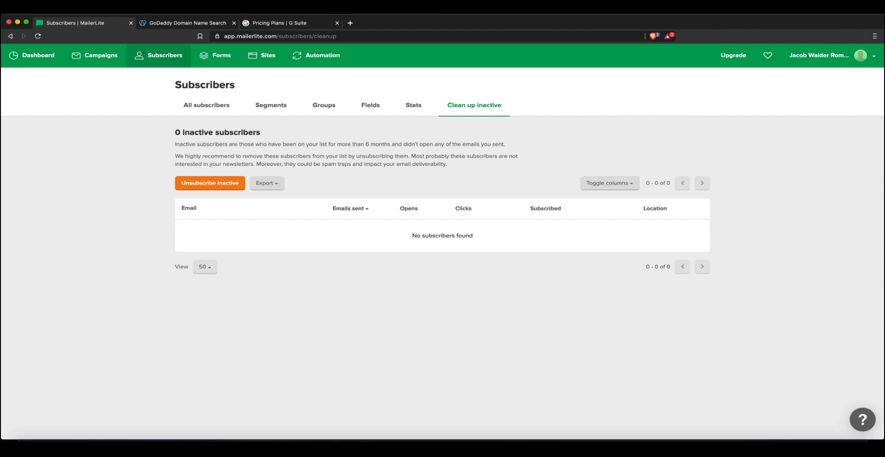
{"action": "left_click_drag", "start_coordinate": [364, 144], "coordinate": [379, 144]}
{"action": "left_click", "coordinate": [366, 144]}
{"action": "triple_click", "coordinate": [374, 156]}
{"action": "right_click", "coordinate": [367, 146]}
{"action": "right_click", "coordinate": [354, 151]}
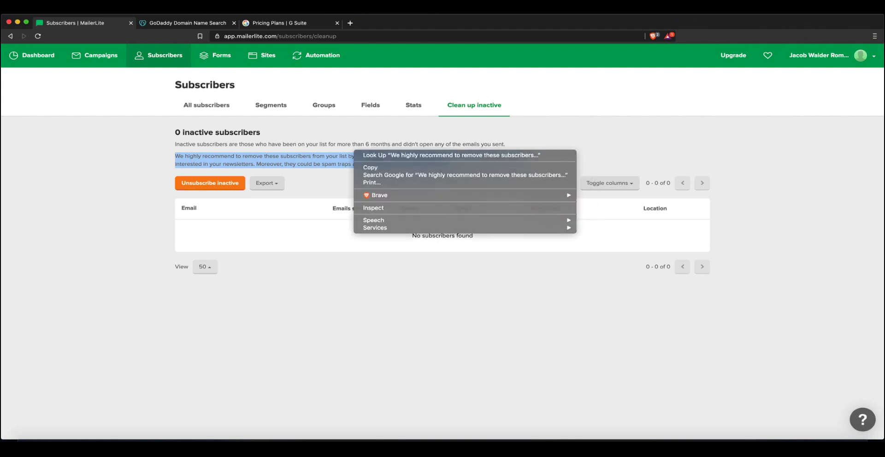
{"action": "left_click", "coordinate": [354, 151]}
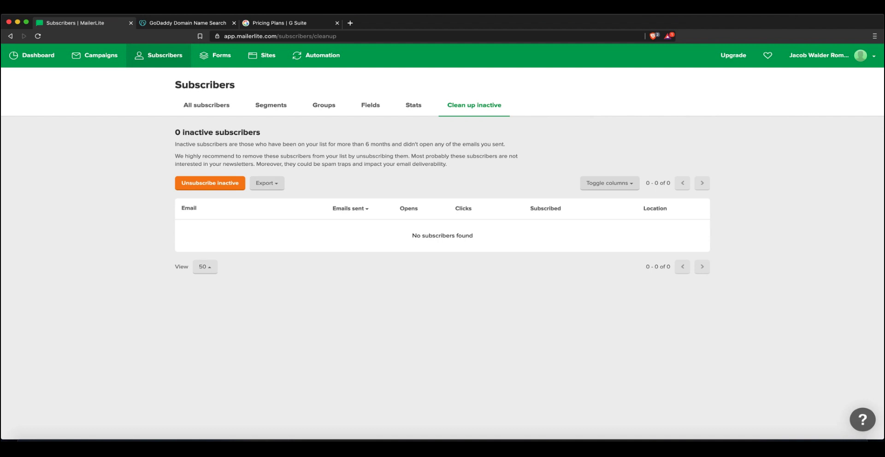
{"action": "left_click", "coordinate": [323, 105]}
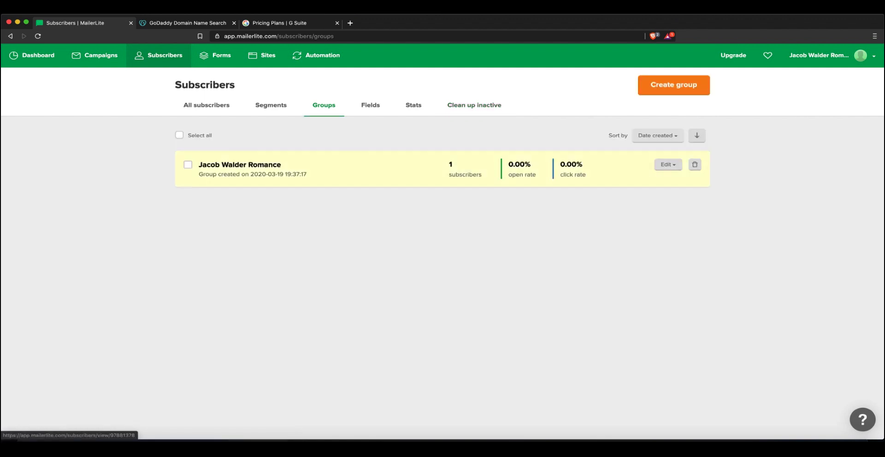
Open the group's single subscriber record, return to Groups, and go to the empty Forms page
{"action": "left_click", "coordinate": [240, 164]}
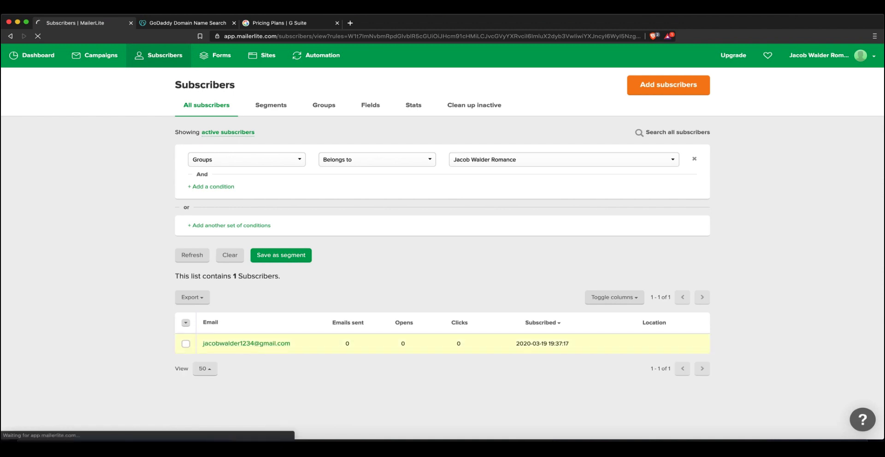
{"action": "left_click", "coordinate": [246, 344]}
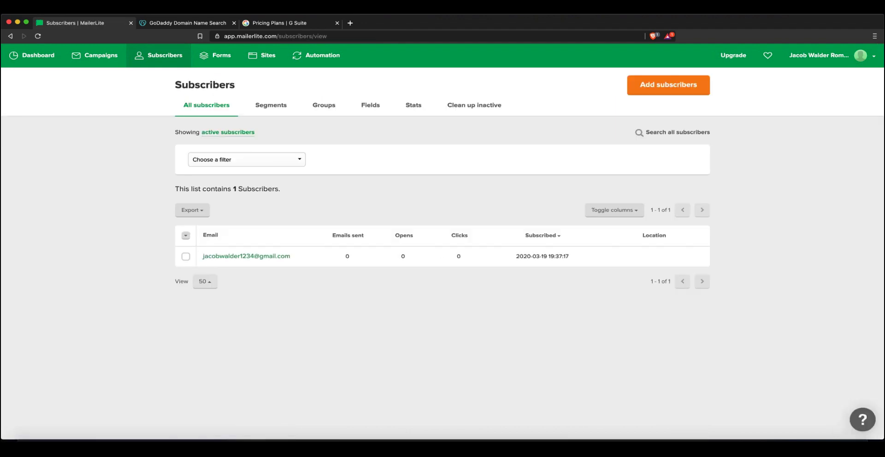
{"action": "left_click", "coordinate": [324, 105]}
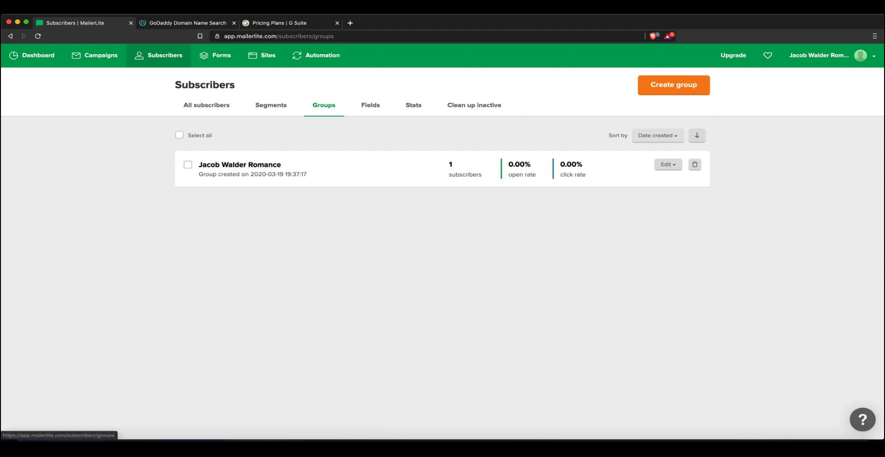
{"action": "left_click", "coordinate": [216, 55]}
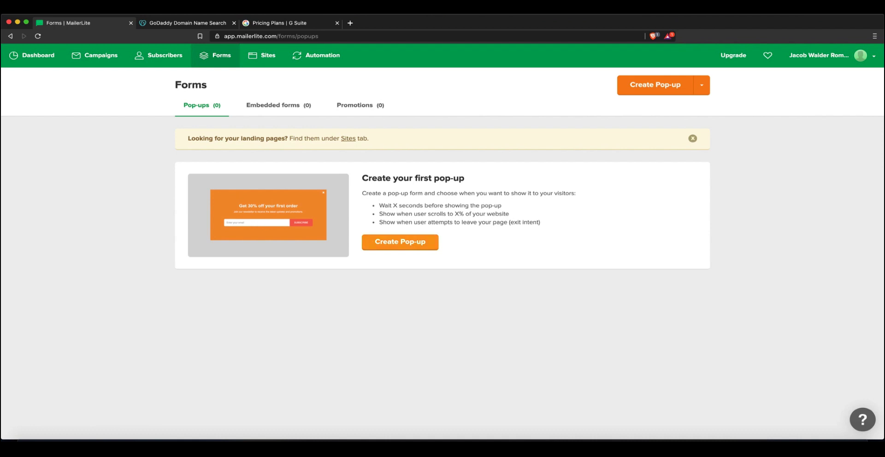
Create a new pop-up and name it after the subscriber group, fixing the mis-cased ending
{"action": "left_click", "coordinate": [400, 242]}
{"action": "left_click", "coordinate": [305, 147]}
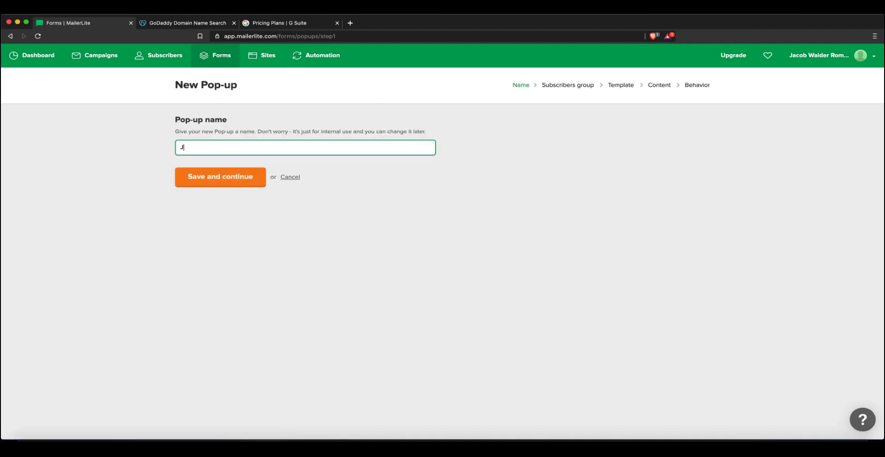
{"action": "type", "text": "Romance"}
{"action": "key", "text": "Return"}
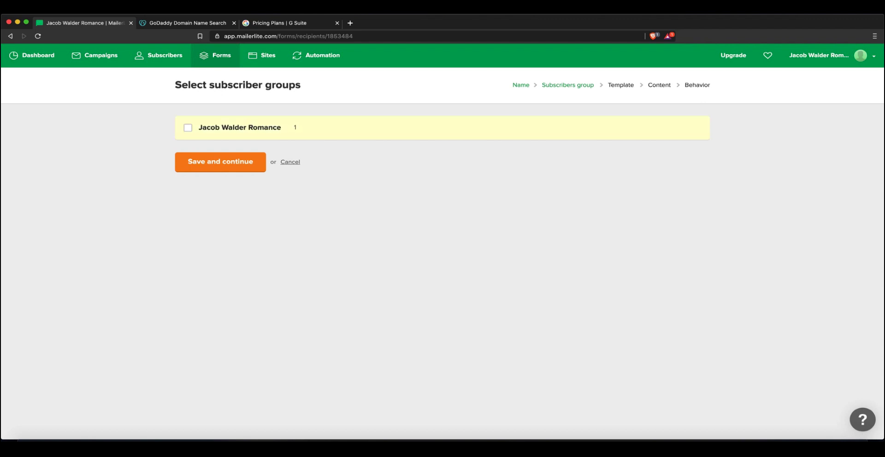
Assign the pop-up to the single subscriber group and save the choice
{"action": "right_click", "coordinate": [252, 128]}
{"action": "left_click", "coordinate": [252, 127]}
{"action": "left_click", "coordinate": [253, 127]}
{"action": "left_click", "coordinate": [220, 162]}
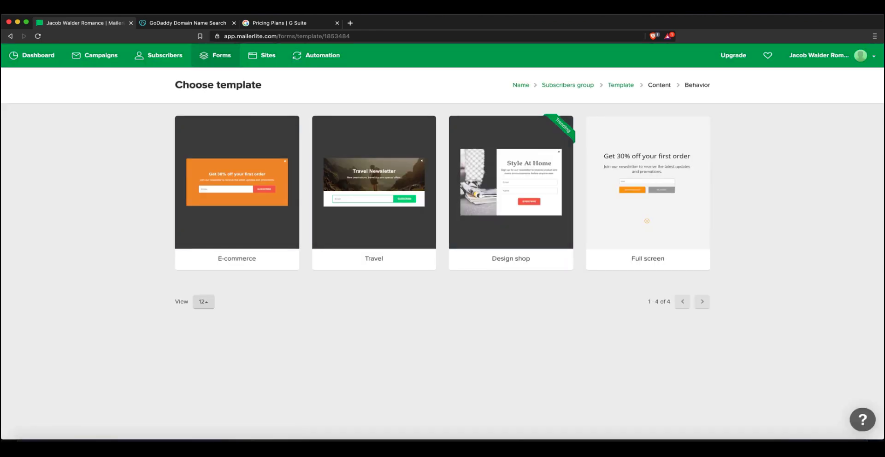
Apply the Design shop template, check its title block and SUCCESS message, then proceed to Behavior
{"action": "mouse_move", "coordinate": [509, 192]}
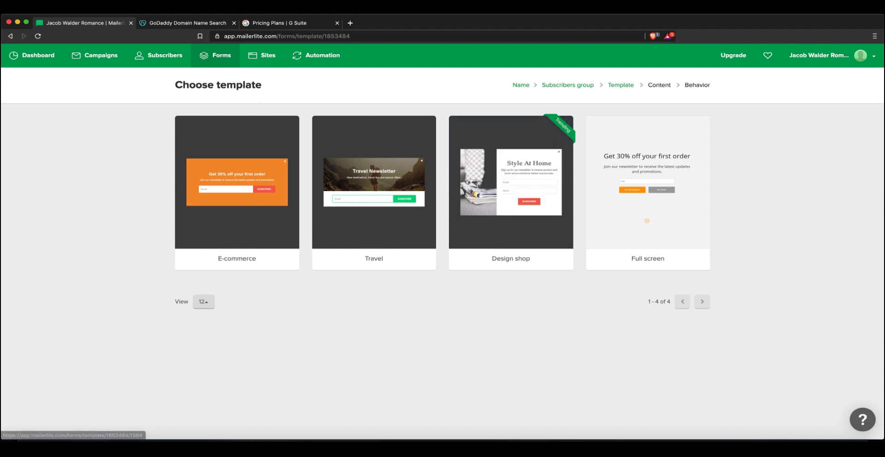
{"action": "left_click", "coordinate": [509, 191]}
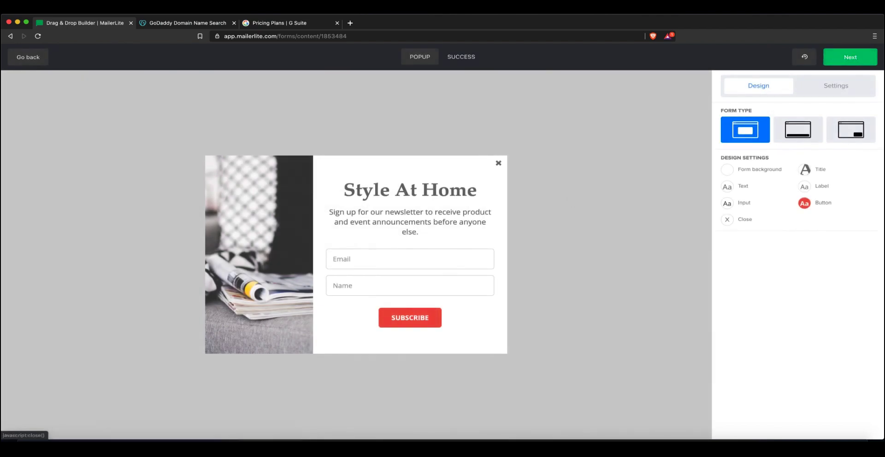
{"action": "left_click", "coordinate": [476, 181]}
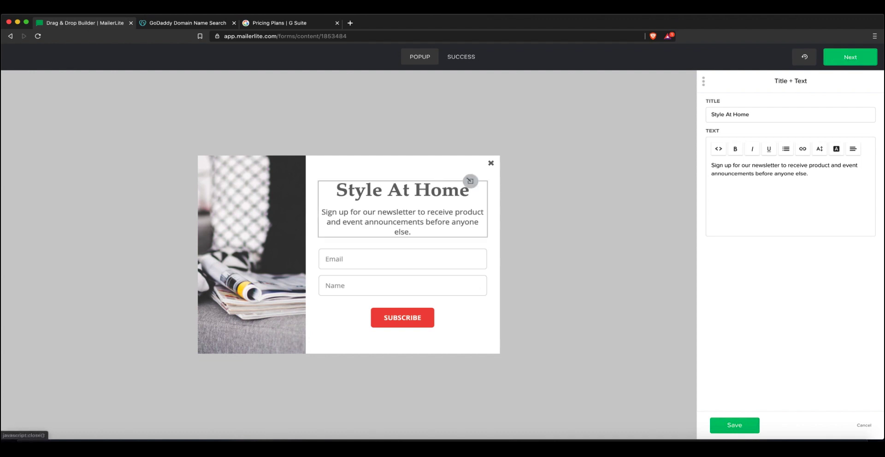
{"action": "left_click", "coordinate": [460, 57]}
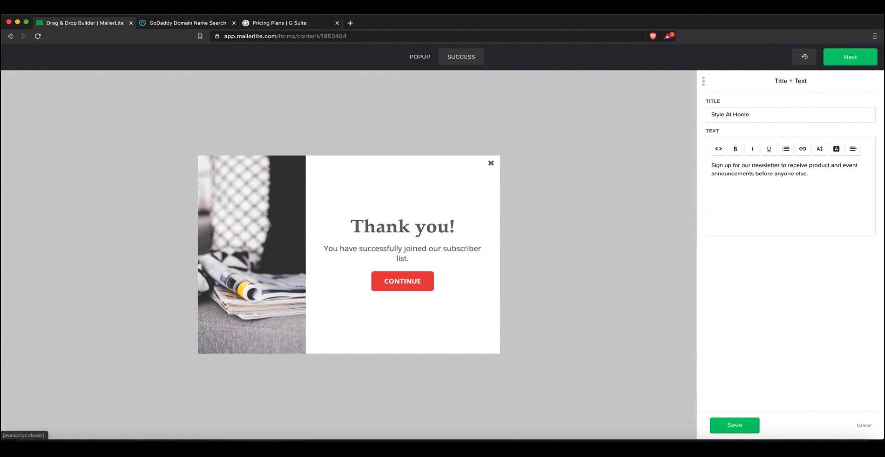
{"action": "left_click", "coordinate": [850, 57]}
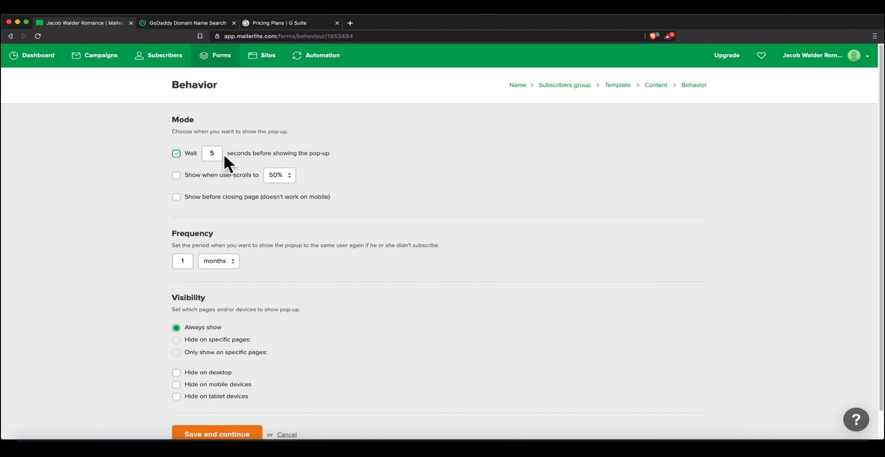
Keep the 5-second delay behavior and skip past the Install tracker step
{"action": "scroll", "coordinate": [225, 157], "scroll_direction": "down", "scroll_amount": 1}
{"action": "scroll", "coordinate": [199, 121], "scroll_direction": "up", "scroll_amount": 1}
{"action": "scroll", "coordinate": [199, 120], "scroll_direction": "down", "scroll_amount": 1}
{"action": "left_click", "coordinate": [217, 405]}
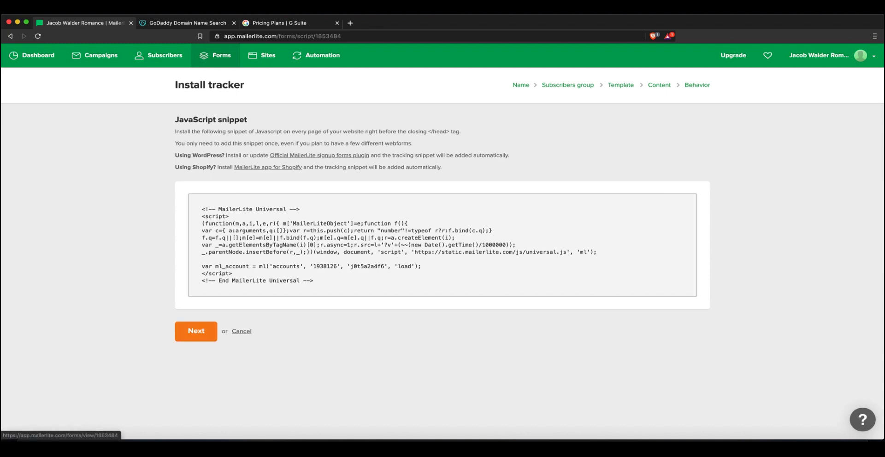
{"action": "left_click", "coordinate": [196, 332]}
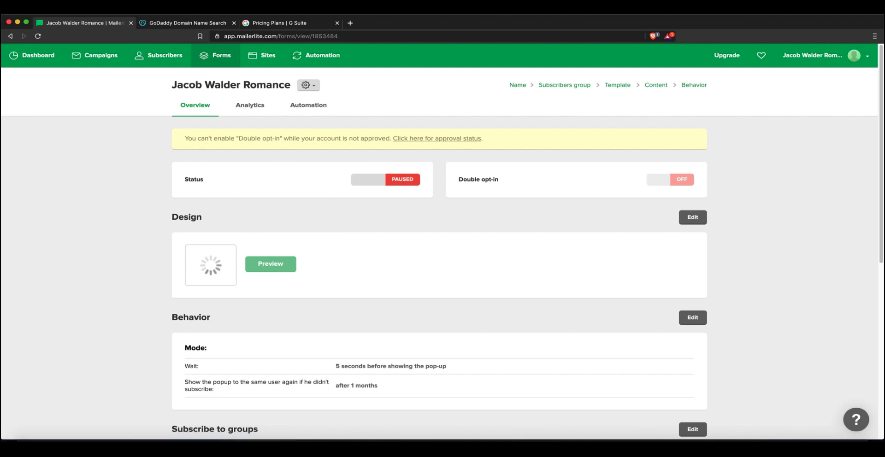
Review the pop-up overview, then follow the account approval status link
{"action": "scroll", "coordinate": [439, 240], "scroll_direction": "down", "scroll_amount": 3}
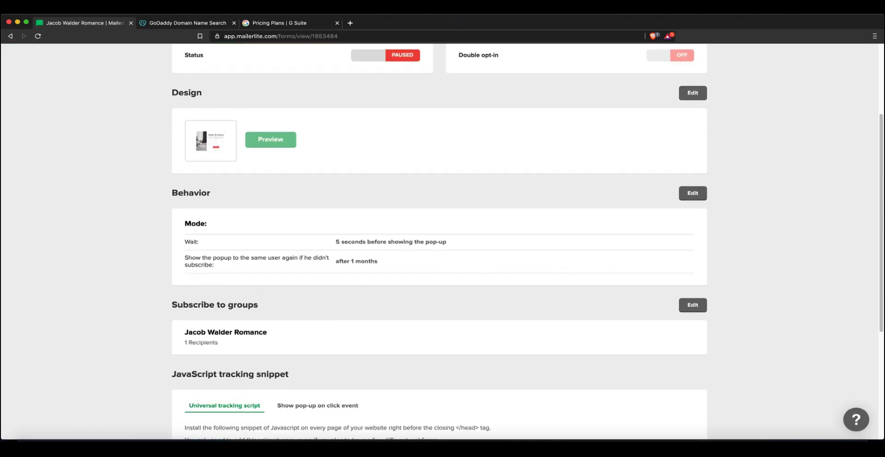
{"action": "scroll", "coordinate": [439, 240], "scroll_direction": "down", "scroll_amount": 5}
{"action": "scroll", "coordinate": [439, 240], "scroll_direction": "up", "scroll_amount": 8}
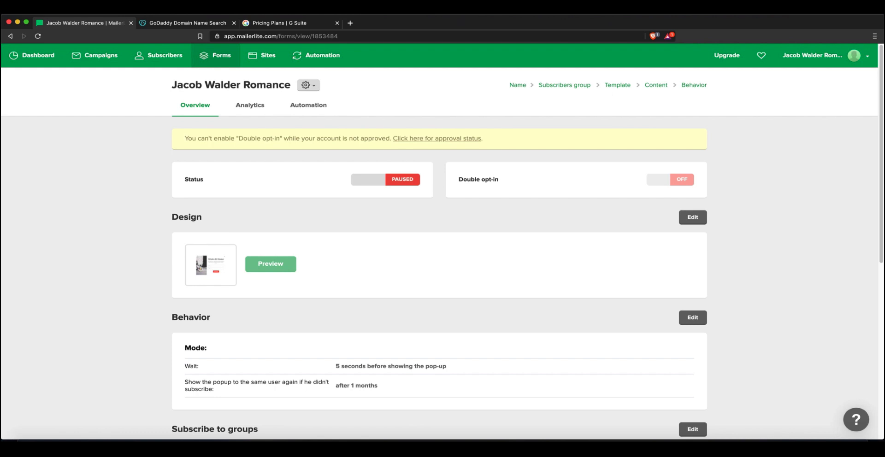
{"action": "double_click", "coordinate": [361, 152]}
{"action": "double_click", "coordinate": [360, 153]}
{"action": "right_click", "coordinate": [360, 153]}
{"action": "left_click", "coordinate": [360, 153]}
{"action": "left_click_drag", "start_coordinate": [361, 152], "coordinate": [599, 97]}
{"action": "left_click", "coordinate": [719, 98]}
{"action": "left_click", "coordinate": [437, 138]}
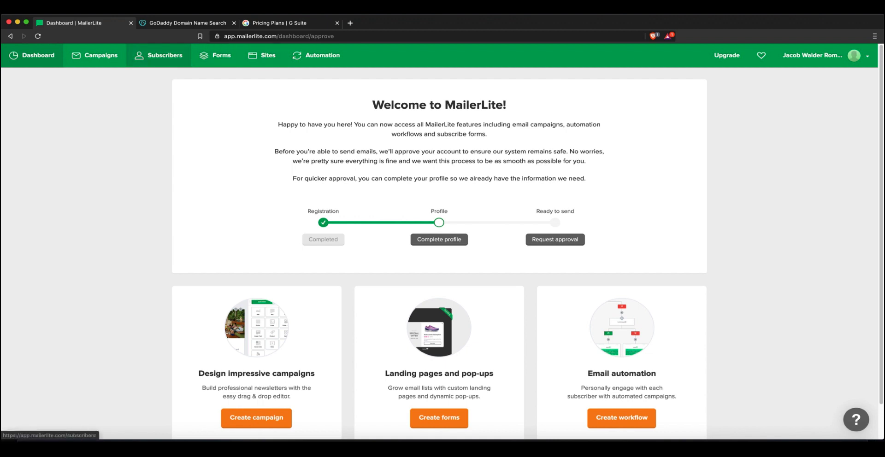
Go to Sites and start creating the first landing page
{"action": "left_click", "coordinate": [262, 55]}
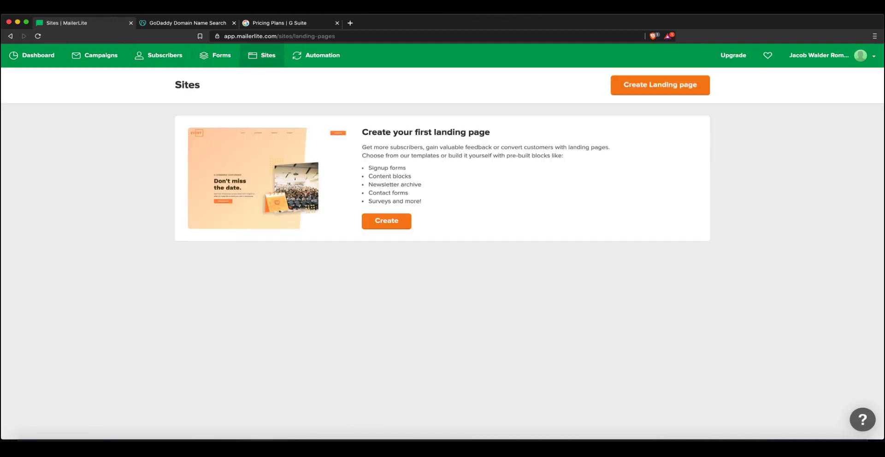
{"action": "double_click", "coordinate": [419, 89]}
{"action": "right_click", "coordinate": [420, 90]}
{"action": "left_click", "coordinate": [397, 138]}
{"action": "left_click_drag", "start_coordinate": [368, 168], "coordinate": [421, 201]}
{"action": "left_click", "coordinate": [411, 177]}
{"action": "left_click", "coordinate": [408, 193]}
{"action": "left_click", "coordinate": [421, 201]}
{"action": "left_click", "coordinate": [386, 222]}
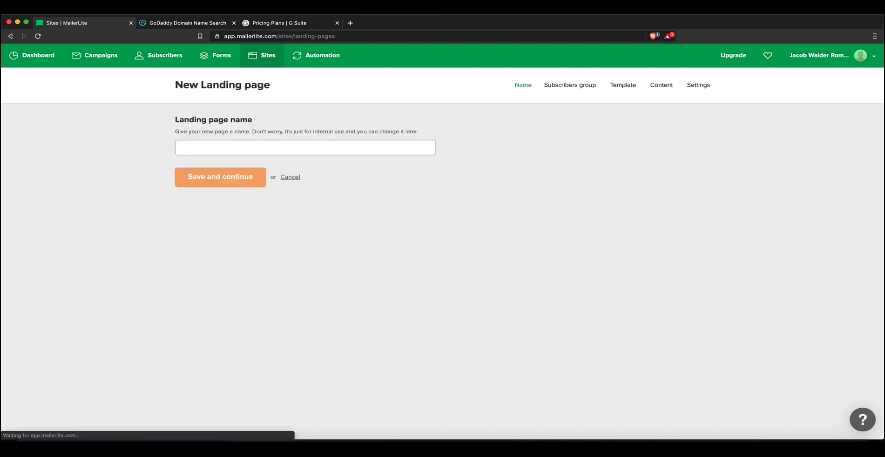
Give the landing page the suggested autofill name and attach it to the subscriber group
{"action": "left_click", "coordinate": [305, 148]}
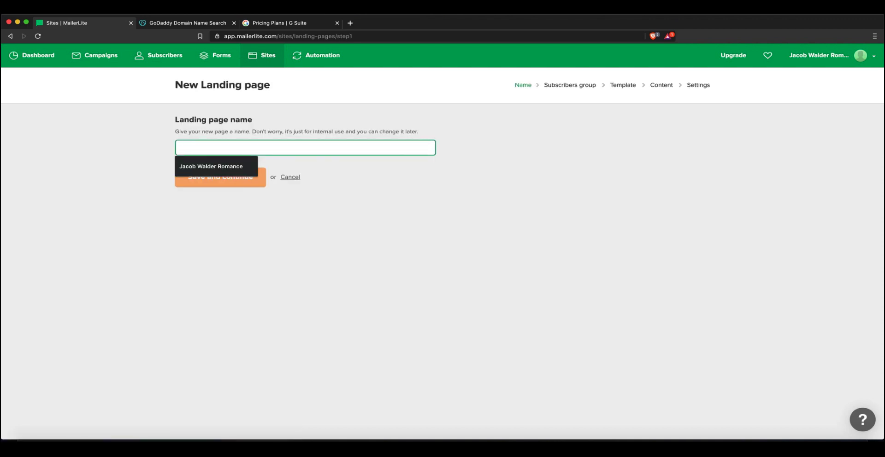
{"action": "left_click", "coordinate": [211, 167]}
{"action": "left_click", "coordinate": [220, 178]}
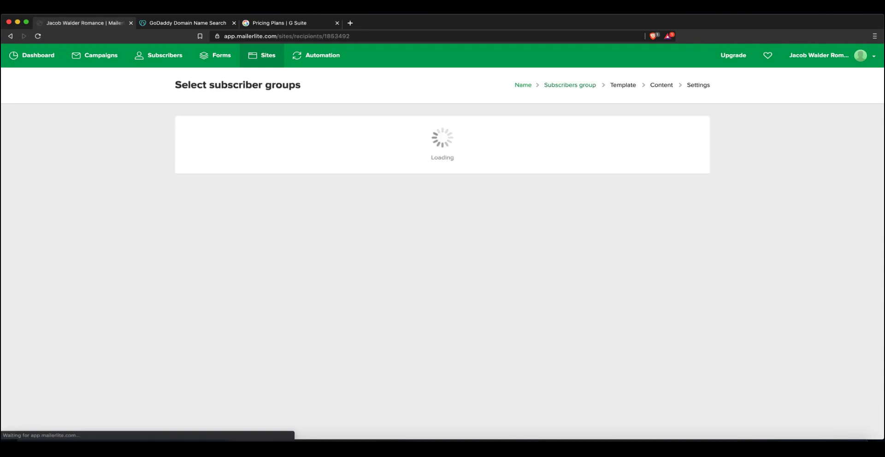
{"action": "left_click", "coordinate": [188, 128]}
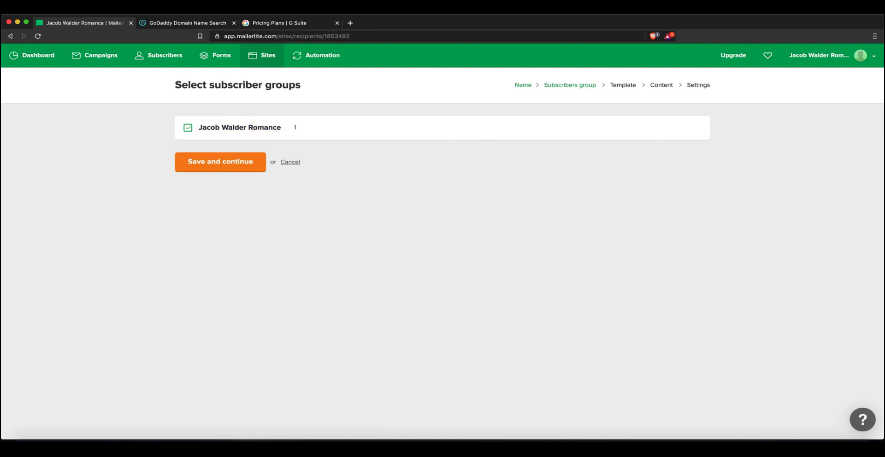
{"action": "left_click", "coordinate": [220, 162]}
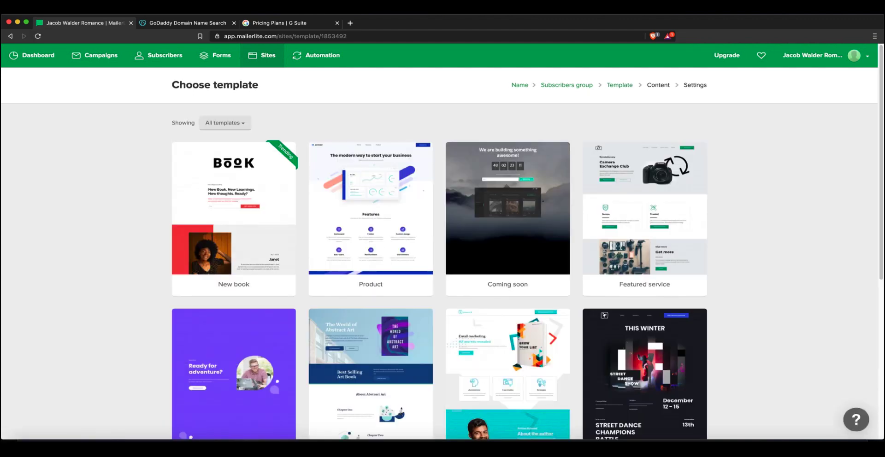
Browse the template gallery and build the landing page from the New book template
{"action": "right_click", "coordinate": [125, 179]}
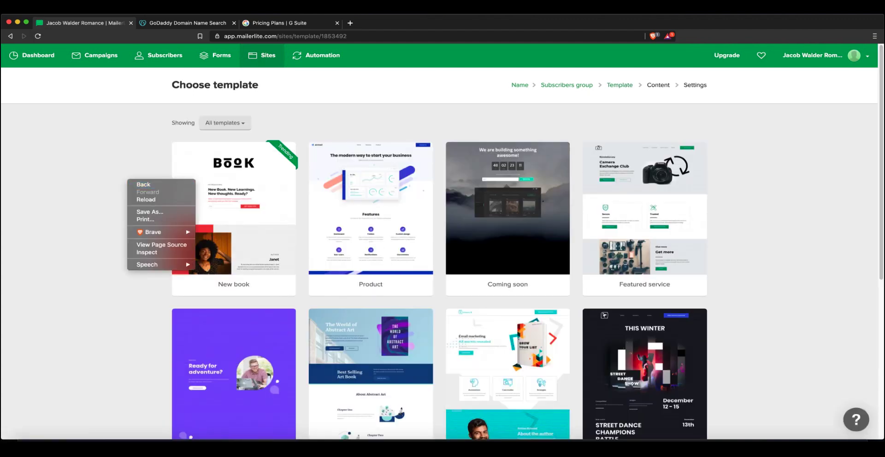
{"action": "left_click", "coordinate": [159, 184]}
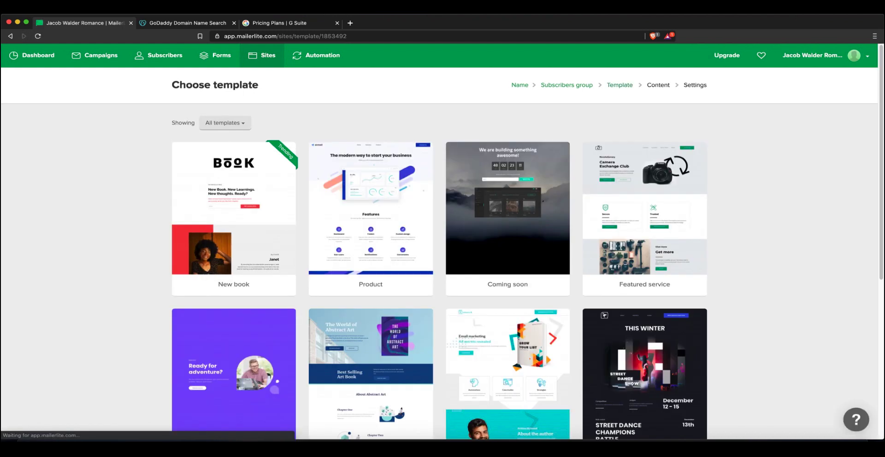
{"action": "scroll", "coordinate": [439, 241], "scroll_direction": "down", "scroll_amount": 1}
{"action": "scroll", "coordinate": [439, 242], "scroll_direction": "down", "scroll_amount": 4}
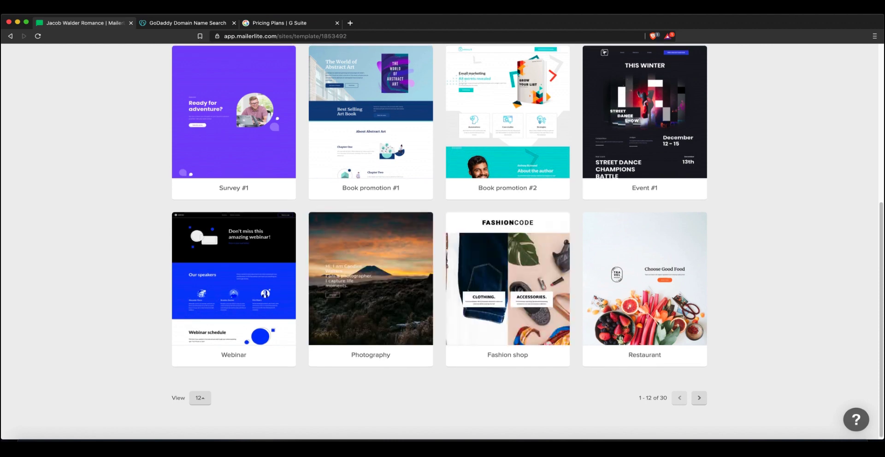
{"action": "scroll", "coordinate": [371, 295], "scroll_direction": "up", "scroll_amount": 1}
{"action": "scroll", "coordinate": [300, 207], "scroll_direction": "up", "scroll_amount": 5}
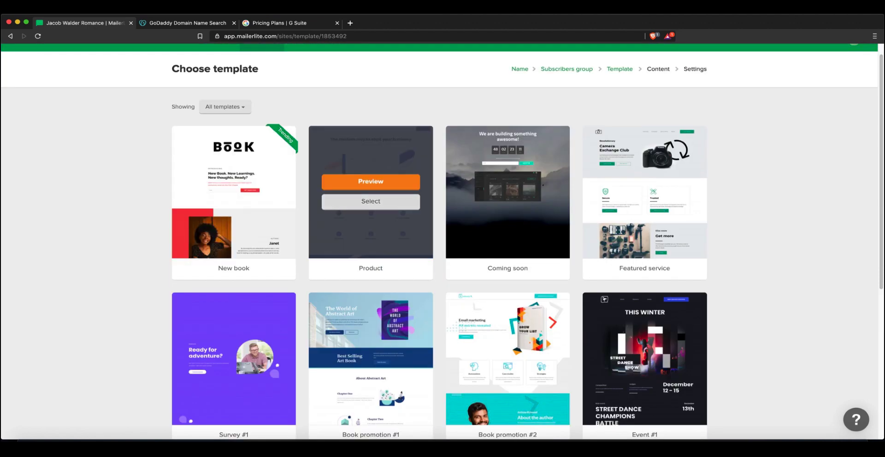
{"action": "left_click", "coordinate": [233, 202]}
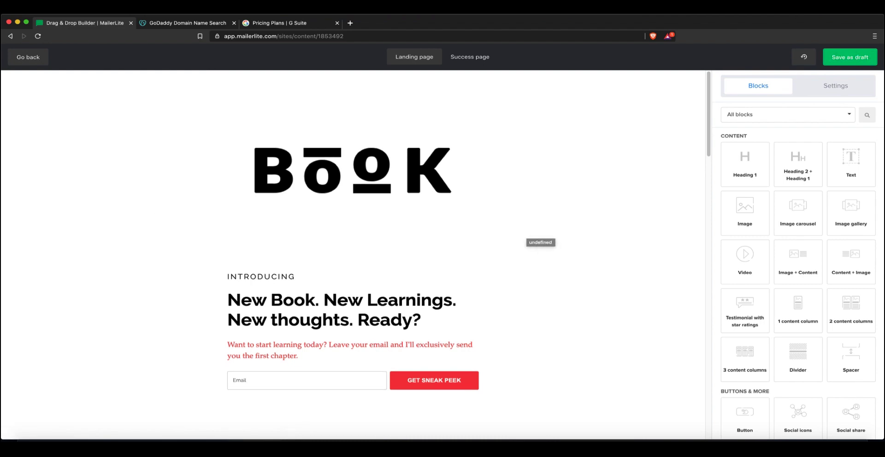
Delete the BOOK logo image at the page top and review the sign-up section text
{"action": "scroll", "coordinate": [352, 253], "scroll_direction": "down", "scroll_amount": 10}
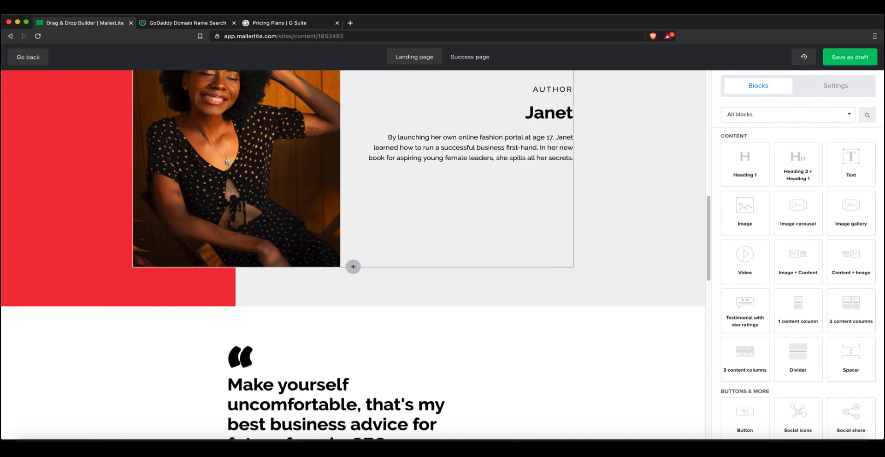
{"action": "scroll", "coordinate": [352, 253], "scroll_direction": "down", "scroll_amount": 15}
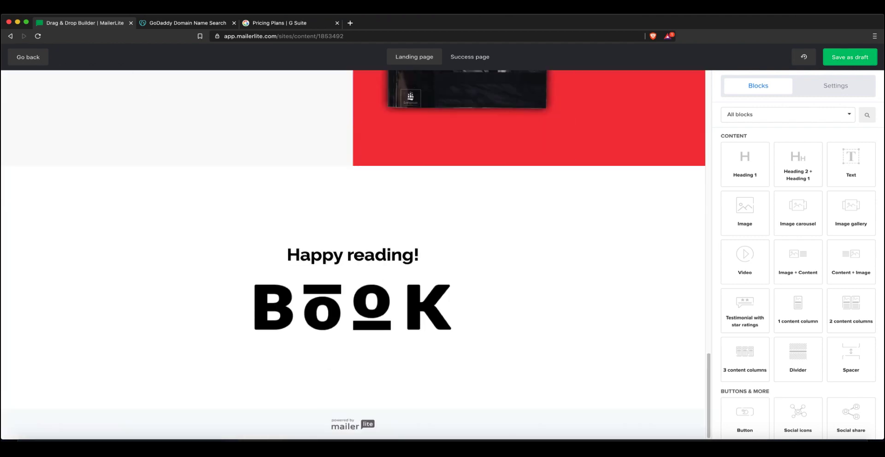
{"action": "scroll", "coordinate": [353, 257], "scroll_direction": "up", "scroll_amount": 20}
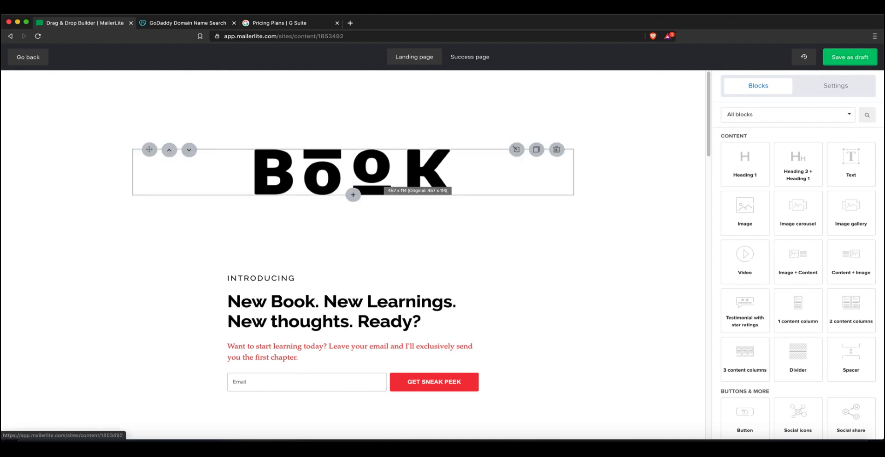
{"action": "left_click", "coordinate": [396, 173]}
{"action": "left_click", "coordinate": [546, 149]}
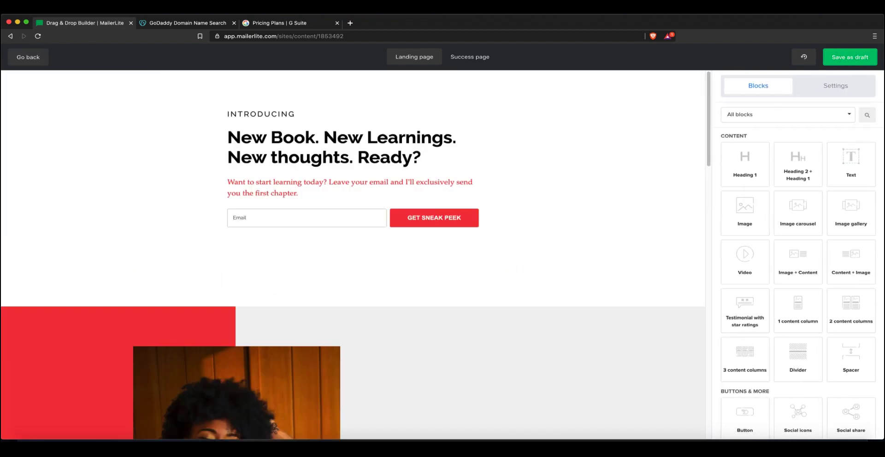
{"action": "left_click", "coordinate": [353, 158]}
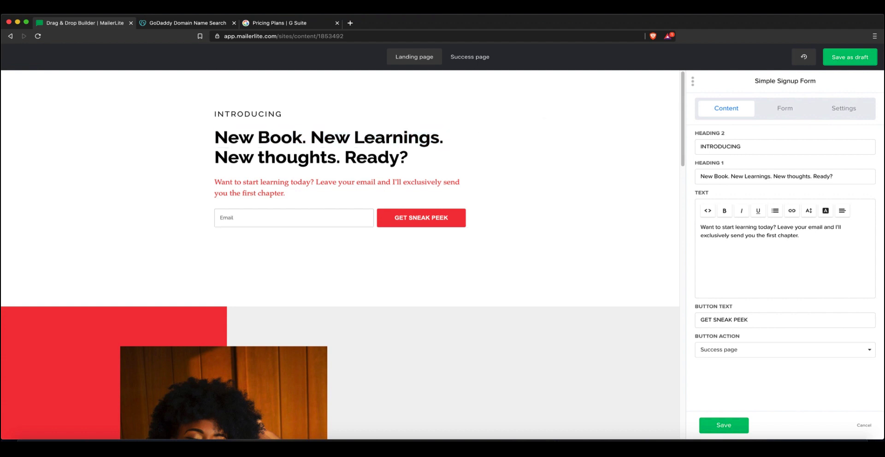
{"action": "left_click", "coordinate": [724, 425]}
Add a Heading 1 block at the top, raise its font size from 42 to 57, keep it black
{"action": "left_click_drag", "start_coordinate": [744, 162], "coordinate": [371, 142]}
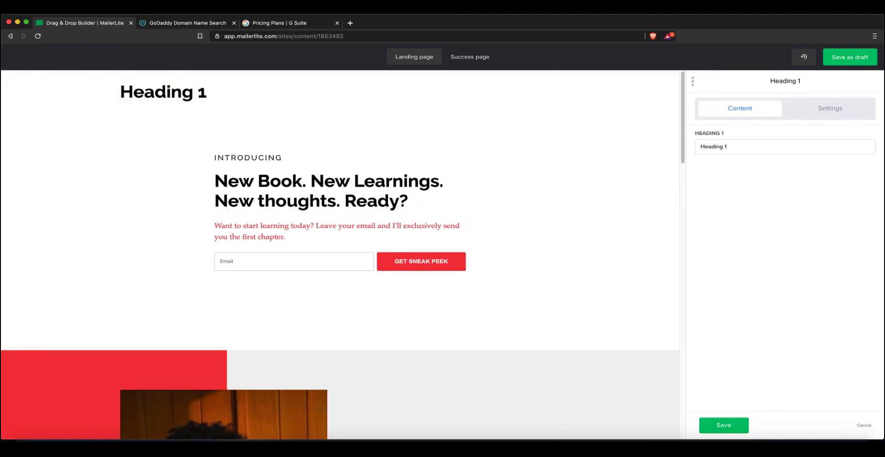
{"action": "left_click", "coordinate": [830, 108]}
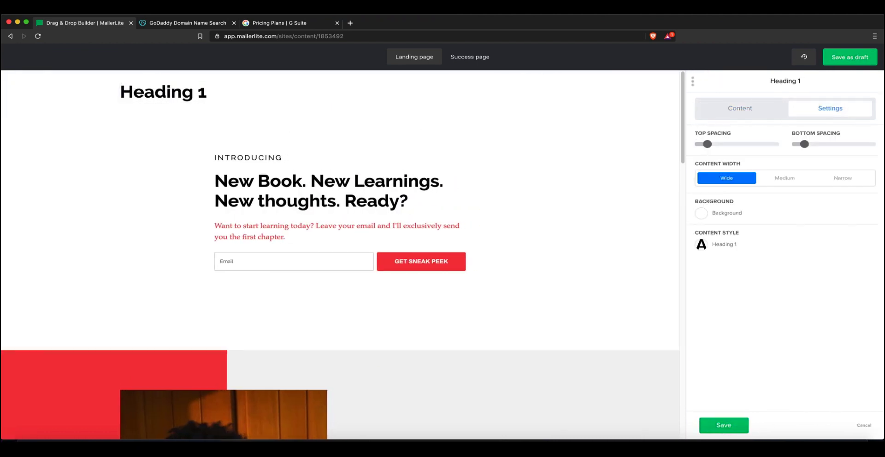
{"action": "left_click", "coordinate": [700, 245]}
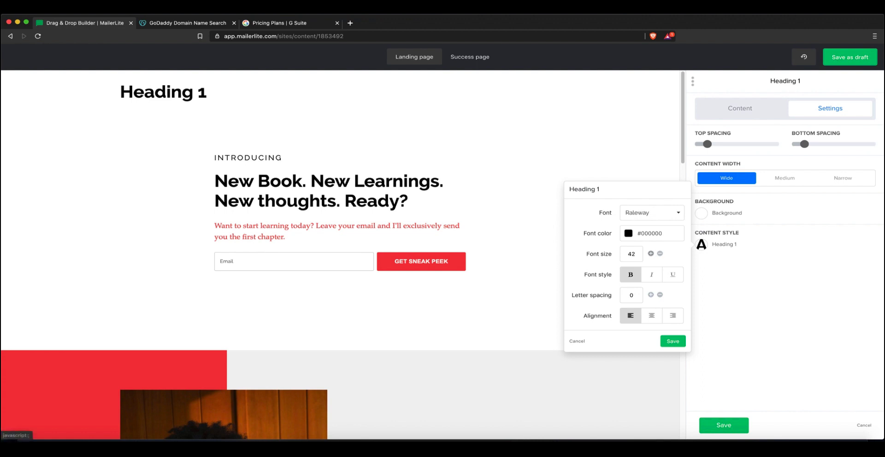
{"action": "left_click", "coordinate": [651, 254]}
{"action": "left_click", "coordinate": [650, 254]}
{"action": "left_click", "coordinate": [651, 253]}
{"action": "left_click", "coordinate": [650, 253]}
{"action": "left_click", "coordinate": [651, 254]}
{"action": "left_click", "coordinate": [651, 254]}
{"action": "left_click", "coordinate": [651, 254]}
{"action": "left_click", "coordinate": [650, 253]}
{"action": "left_click", "coordinate": [650, 253]}
{"action": "left_click", "coordinate": [651, 254]}
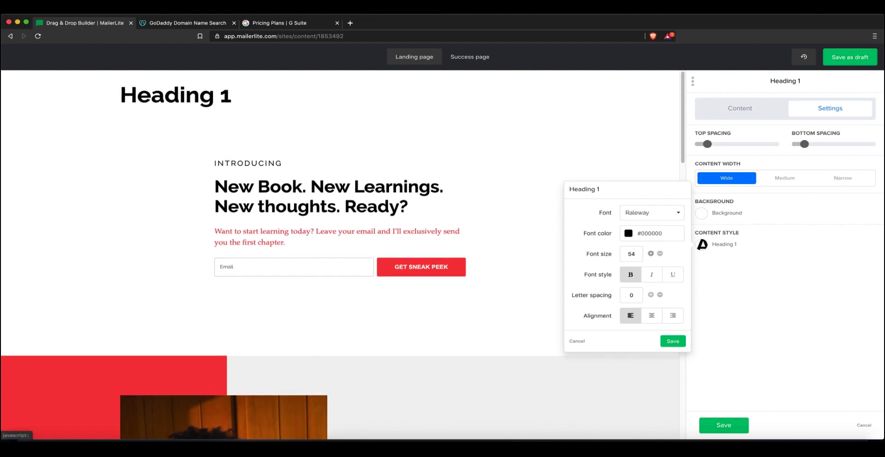
{"action": "left_click", "coordinate": [651, 254]}
{"action": "left_click", "coordinate": [651, 254]}
{"action": "left_click", "coordinate": [628, 233]}
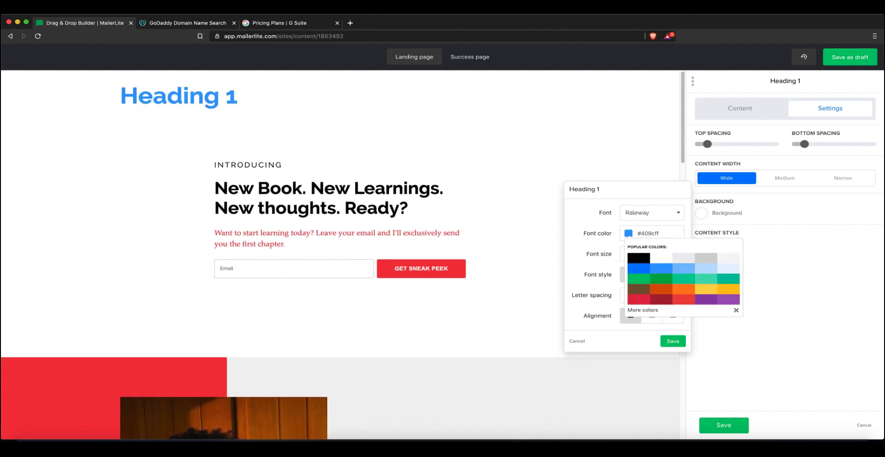
{"action": "left_click", "coordinate": [673, 341]}
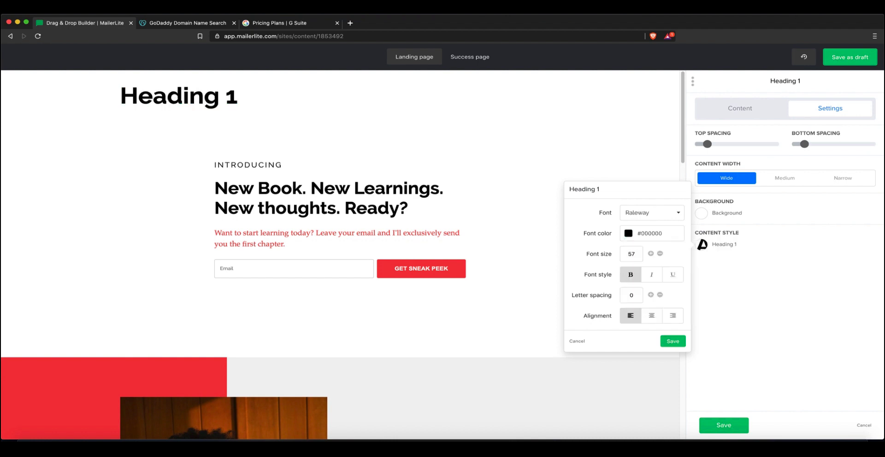
{"action": "left_click", "coordinate": [672, 341]}
{"action": "left_click", "coordinate": [723, 425]}
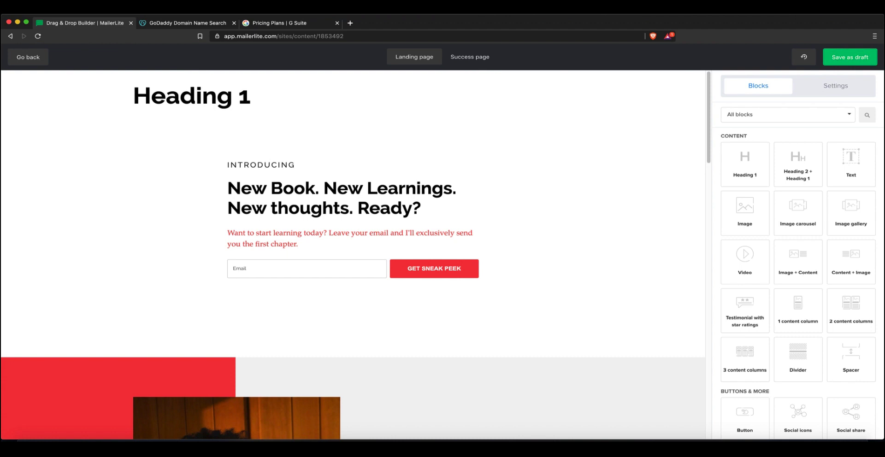
Place an Image block beneath Heading 1, then save the landing page as a draft
{"action": "left_click_drag", "start_coordinate": [745, 212], "coordinate": [451, 138]}
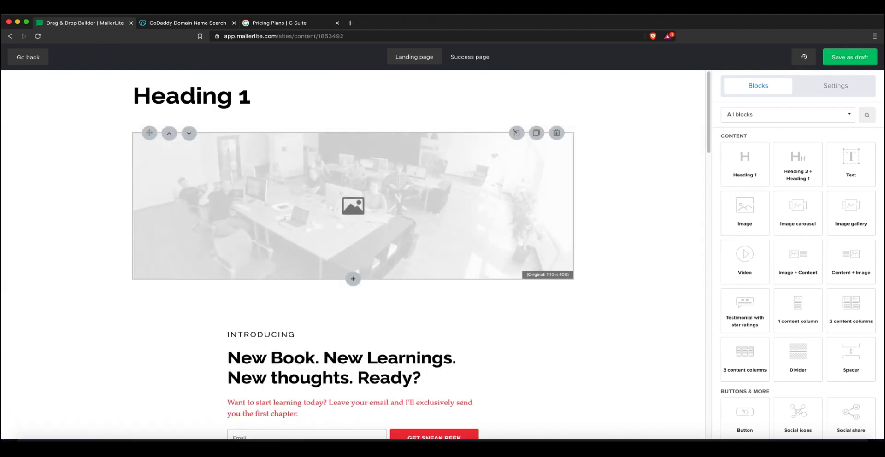
{"action": "left_click_drag", "start_coordinate": [798, 207], "coordinate": [353, 305]}
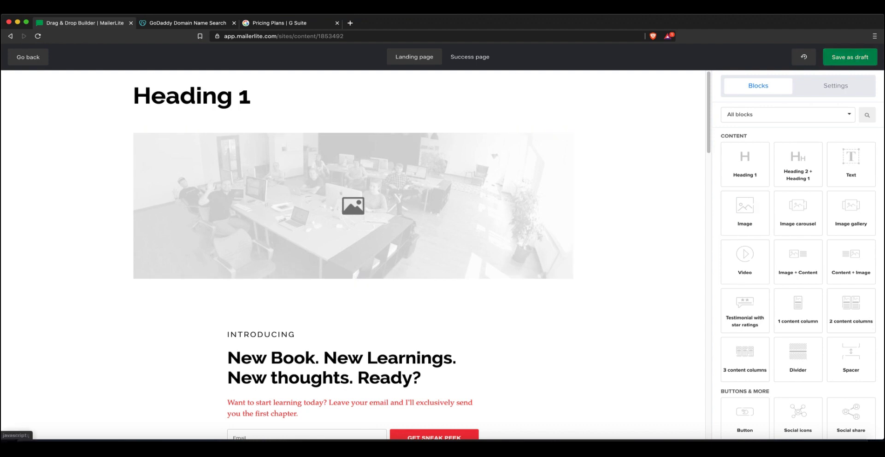
{"action": "left_click", "coordinate": [849, 57]}
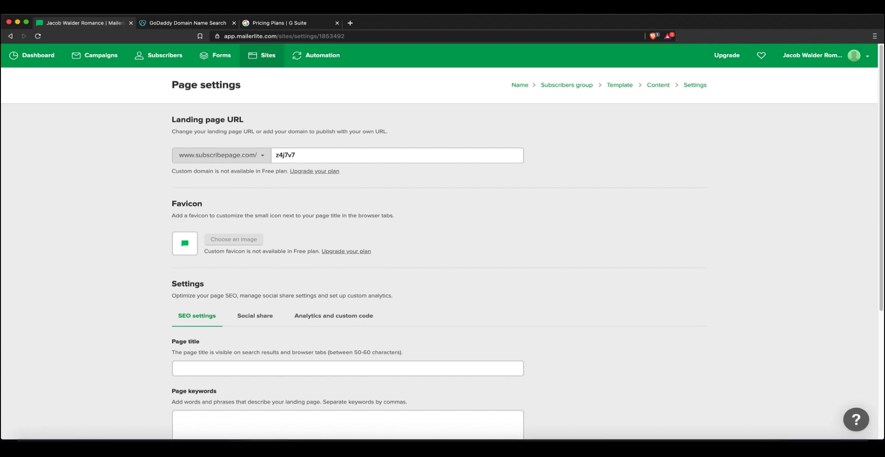
Review the landing page URL domain options and SEO title without changes, then go to Automation
{"action": "left_click_drag", "start_coordinate": [172, 172], "coordinate": [271, 171]}
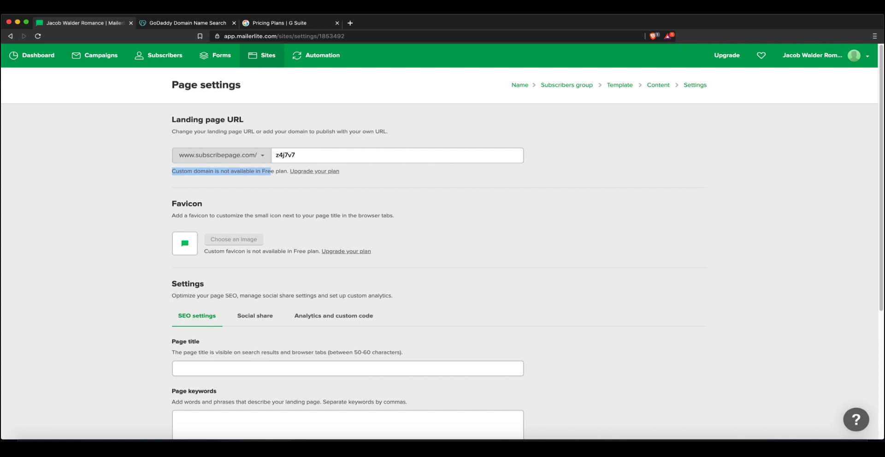
{"action": "left_click", "coordinate": [279, 180]}
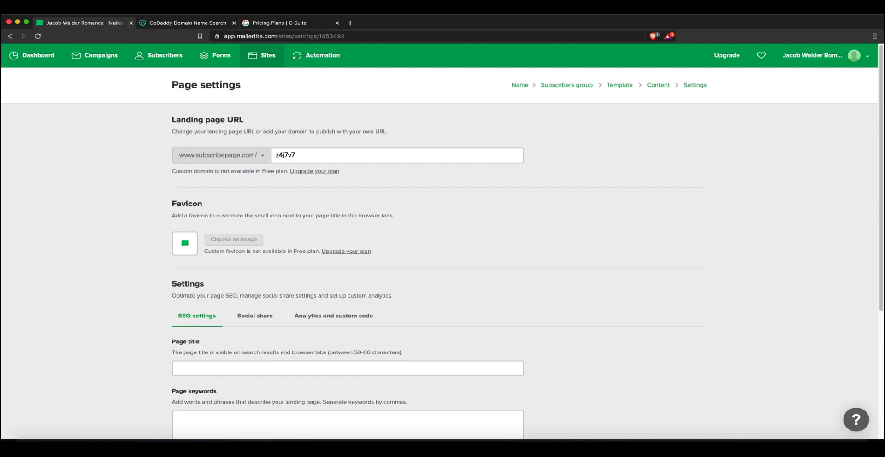
{"action": "left_click_drag", "start_coordinate": [198, 165], "coordinate": [228, 171]}
{"action": "left_click", "coordinate": [227, 156]}
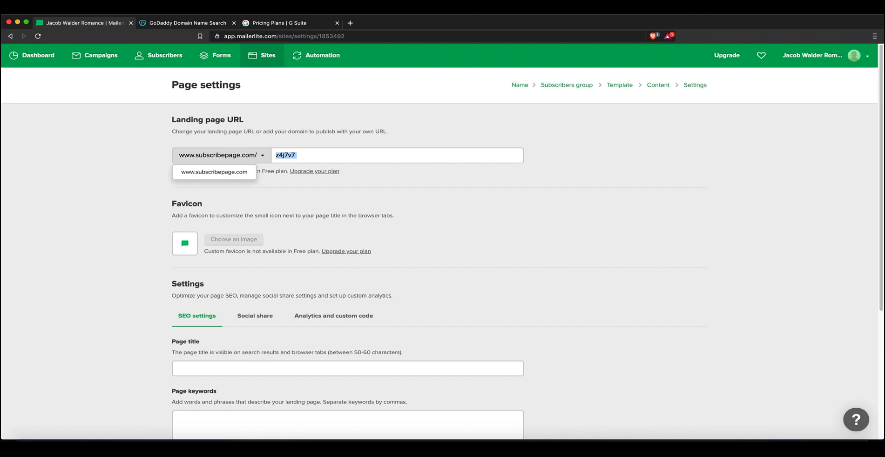
{"action": "left_click", "coordinate": [215, 172]}
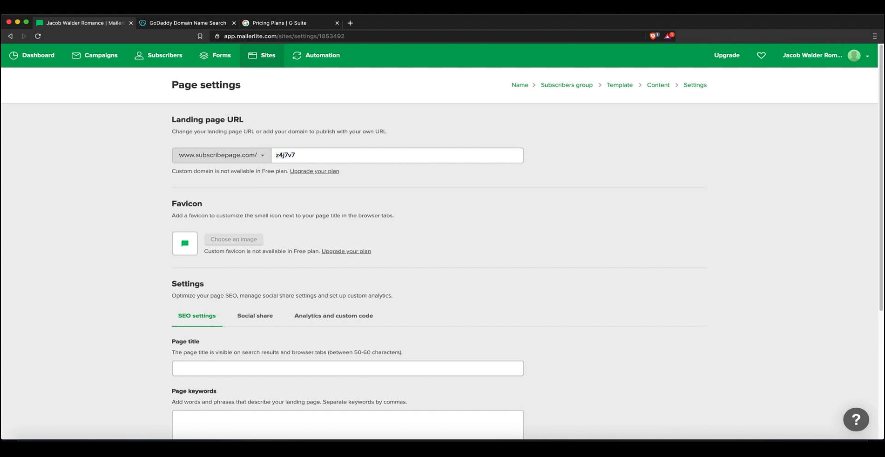
{"action": "scroll", "coordinate": [442, 239], "scroll_direction": "down", "scroll_amount": 5}
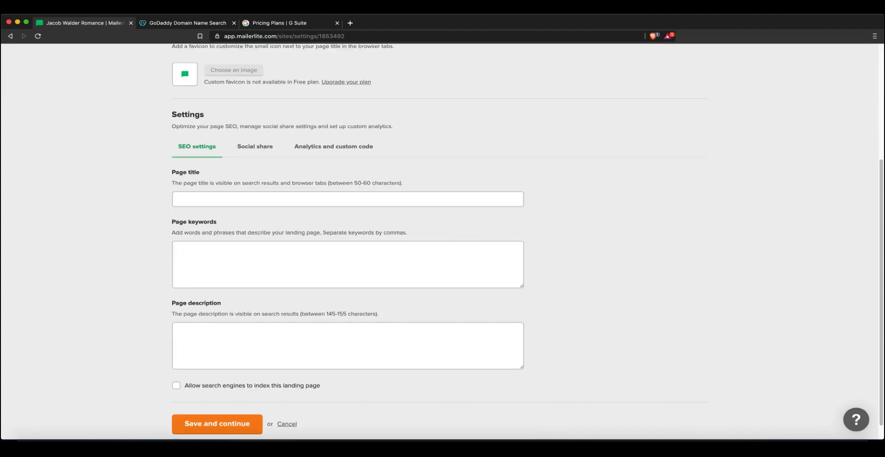
{"action": "left_click", "coordinate": [348, 199]}
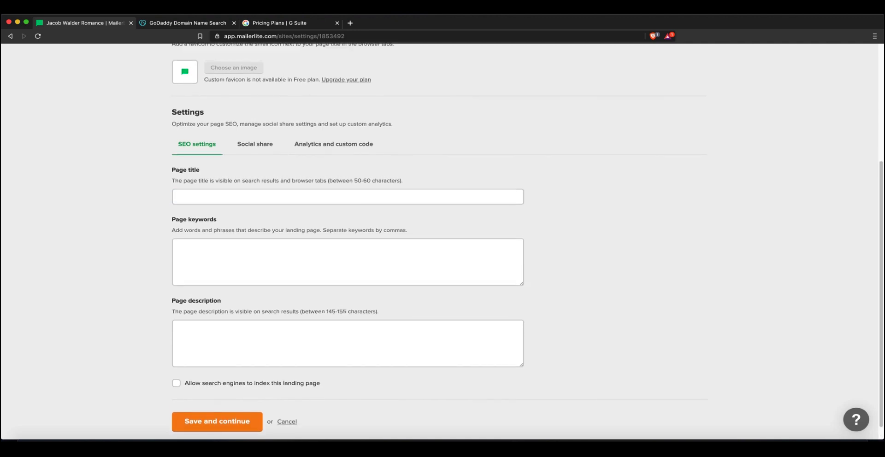
{"action": "scroll", "coordinate": [442, 240], "scroll_direction": "up", "scroll_amount": 5}
{"action": "left_click", "coordinate": [322, 55]}
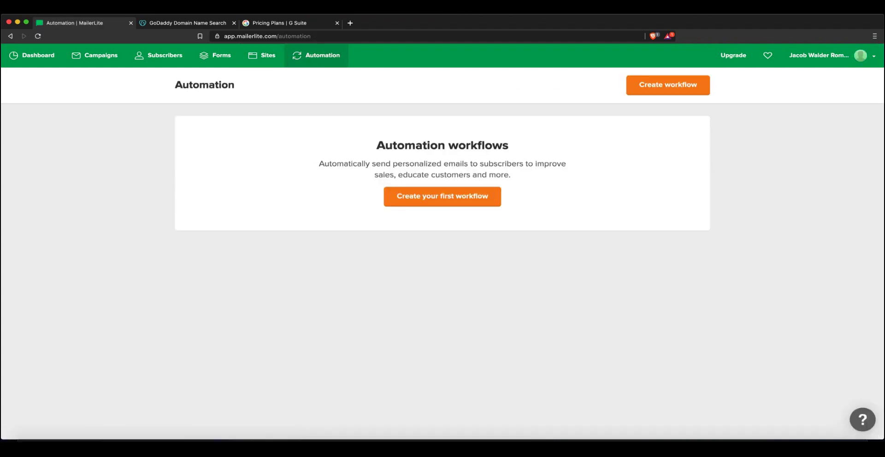
Create a new automation workflow from the empty Automation page
{"action": "double_click", "coordinate": [410, 145]}
{"action": "left_click", "coordinate": [410, 145]}
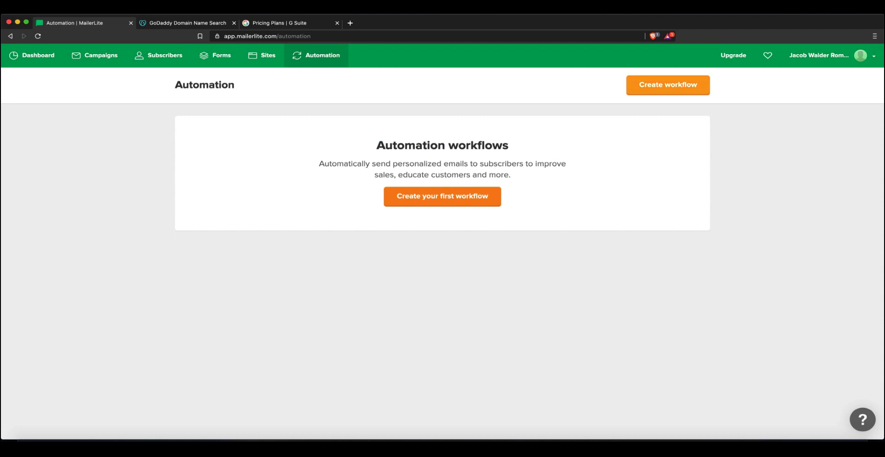
{"action": "left_click", "coordinate": [668, 85]}
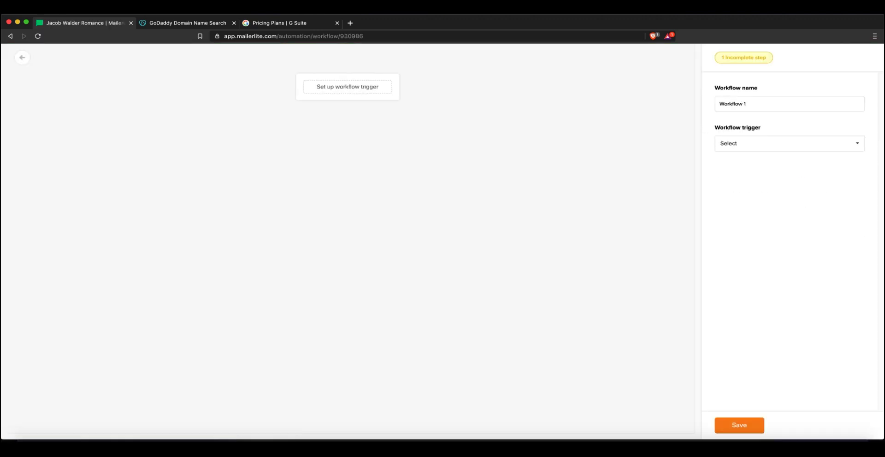
Rename the workflow to the group name plus '(Workflow)' and trigger it on 'When subscriber joins a group'
{"action": "left_click_drag", "start_coordinate": [747, 104], "coordinate": [719, 105]}
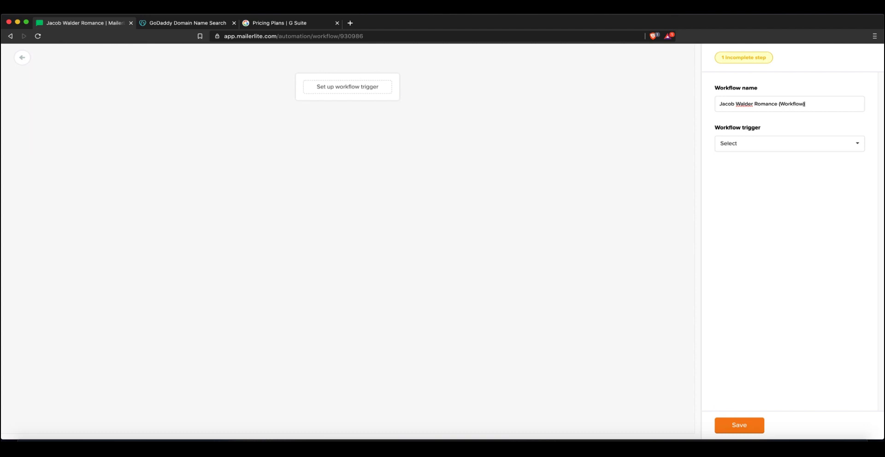
{"action": "left_click", "coordinate": [789, 143]}
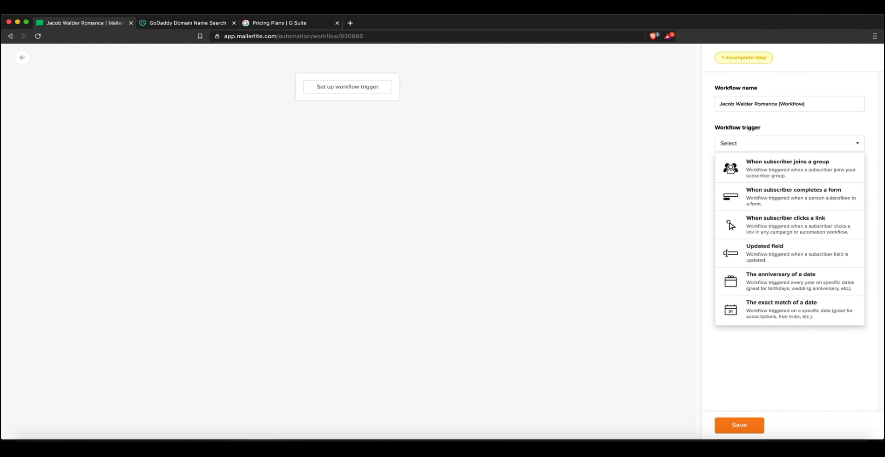
{"action": "left_click", "coordinate": [788, 168]}
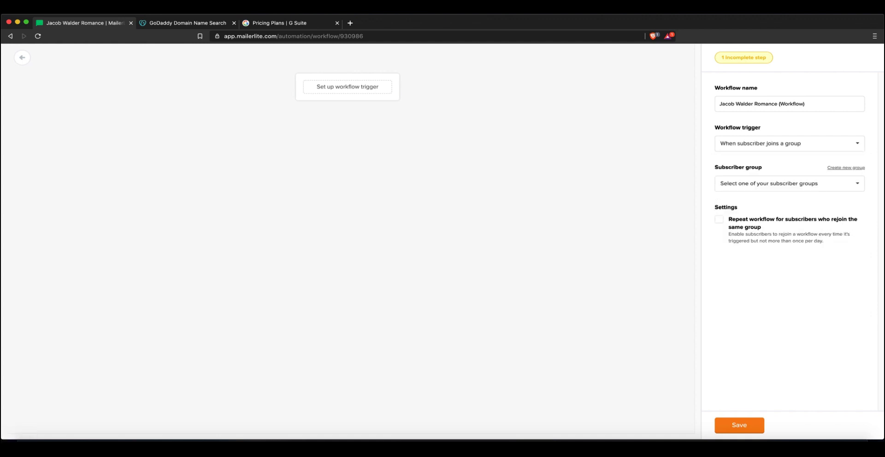
{"action": "left_click", "coordinate": [789, 183]}
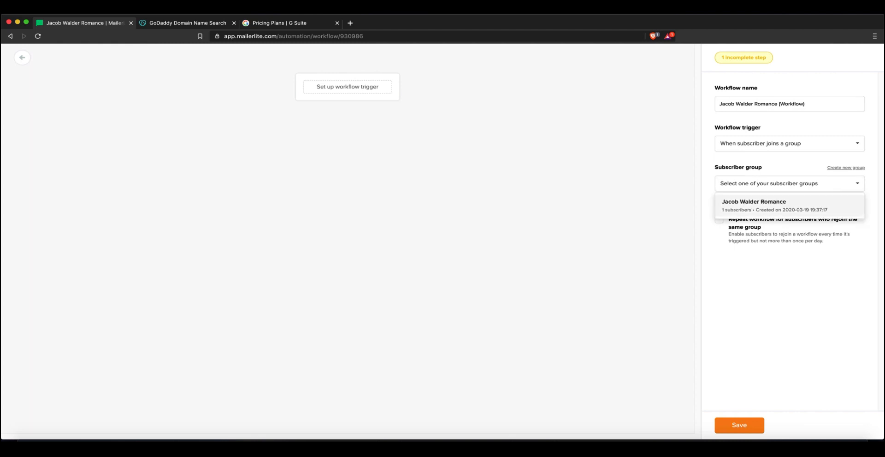
{"action": "left_click", "coordinate": [789, 183]}
{"action": "left_click", "coordinate": [789, 183]}
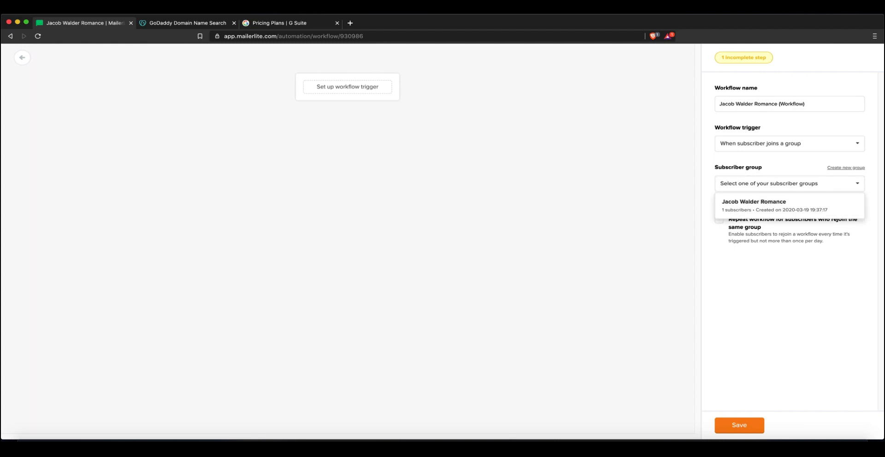
{"action": "left_click", "coordinate": [783, 205]}
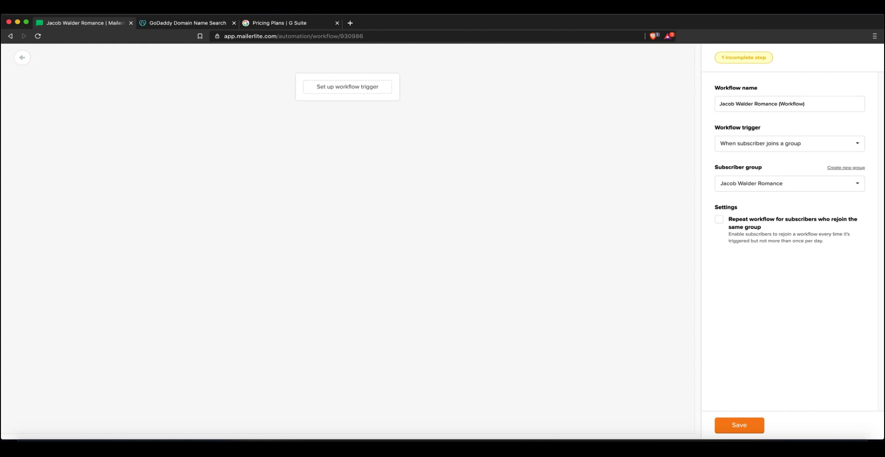
{"action": "left_click", "coordinate": [740, 425]}
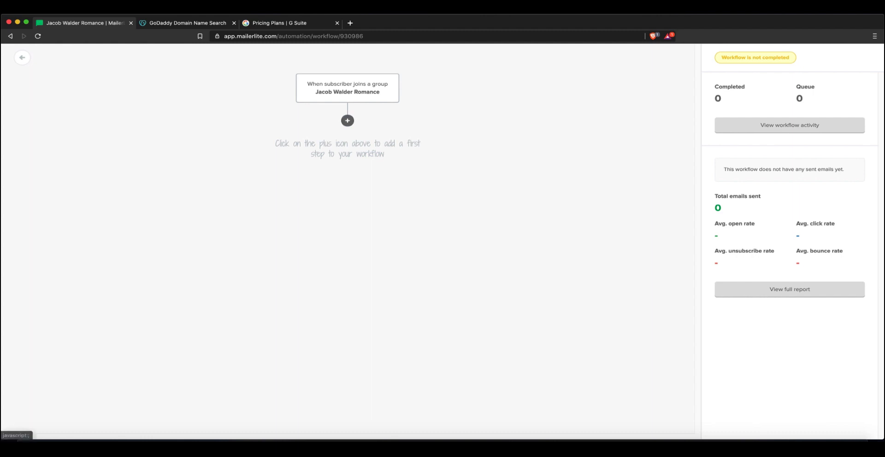
Add an Email step directly below the group-join trigger
{"action": "left_click", "coordinate": [347, 120]}
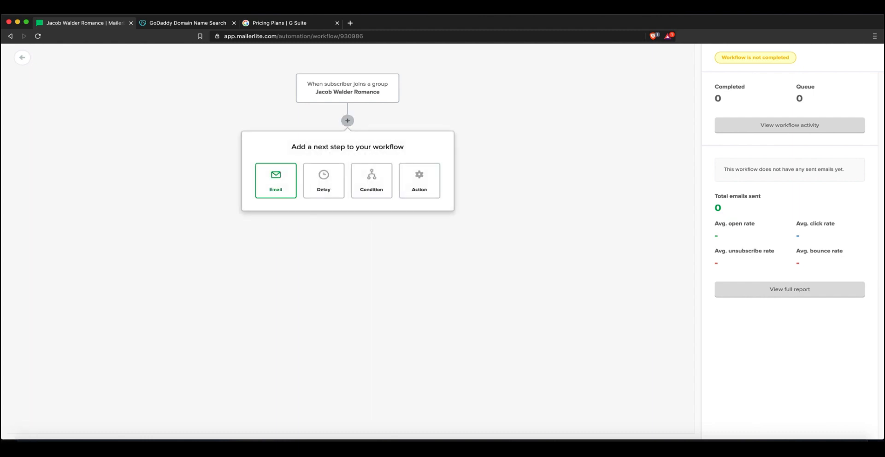
{"action": "left_click", "coordinate": [276, 180]}
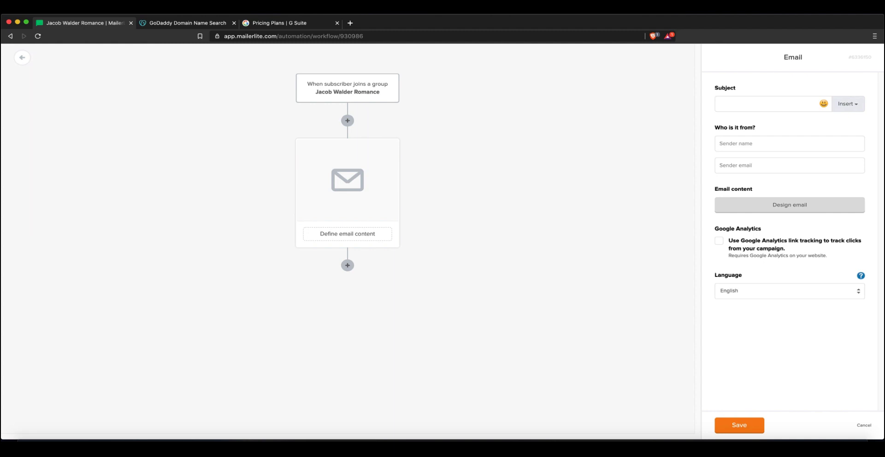
Set the workflow email's subject to 'Welcome To My Newsletter!'
{"action": "type", "text": "Welcome to"}
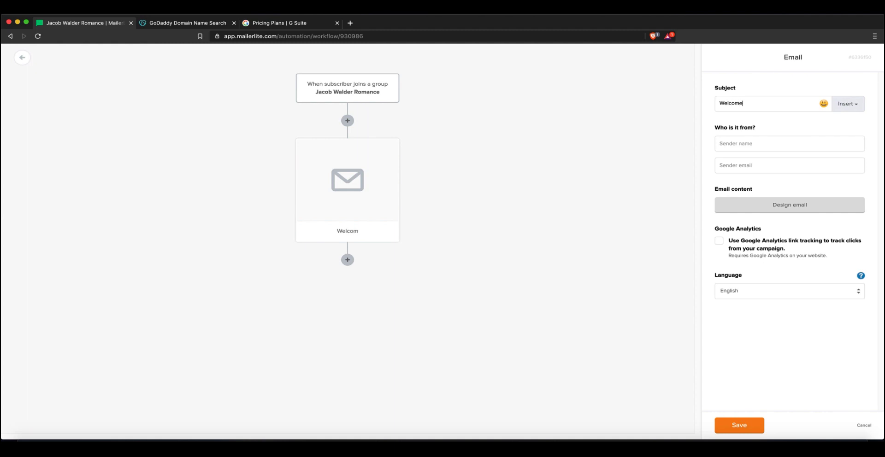
{"action": "key", "text": "BackSpace"}
{"action": "key", "text": "BackSpace"}
{"action": "key", "text": "BackSpace"}
{"action": "type", "text": "to my new"}
{"action": "key", "text": "BackSpace"}
{"action": "key", "text": "BackSpace"}
{"action": "key", "text": "BackSpace"}
{"action": "key", "text": "BackSpace"}
{"action": "key", "text": "BackSpace"}
{"action": "key", "text": "BackSpace"}
{"action": "key", "text": "BackSpace"}
{"action": "key", "text": "BackSpace"}
{"action": "key", "text": "BackSpace"}
{"action": "key", "text": "BackSpace"}
{"action": "type", "text": "To My Newsletter!"}
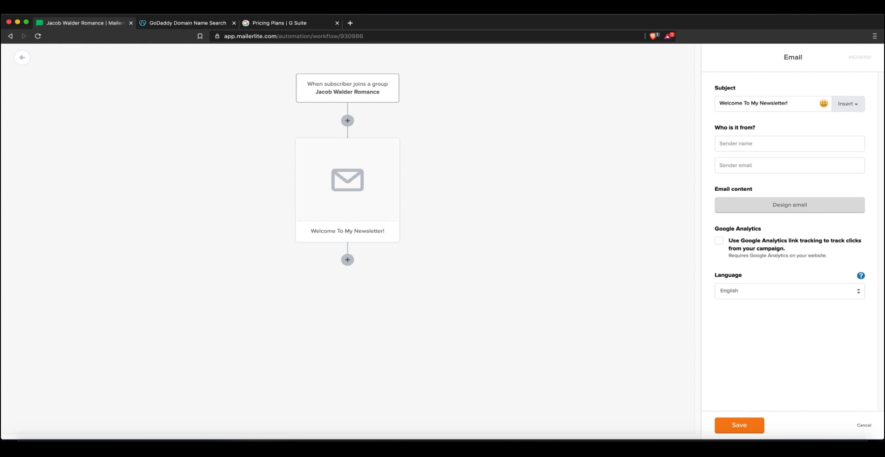
Fill in the sender's name and email address, then proceed to Design email
{"action": "left_click", "coordinate": [789, 144]}
{"action": "type", "text": "jaco"}
{"action": "key", "text": "BackSpace"}
{"action": "key", "text": "BackSpace"}
{"action": "key", "text": "BackSpace"}
{"action": "key", "text": "BackSpace"}
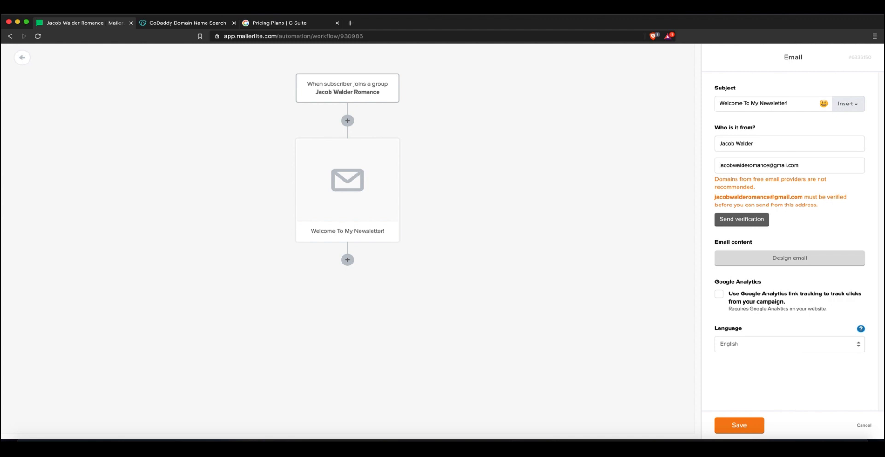
{"action": "left_click_drag", "start_coordinate": [756, 188], "coordinate": [715, 180]}
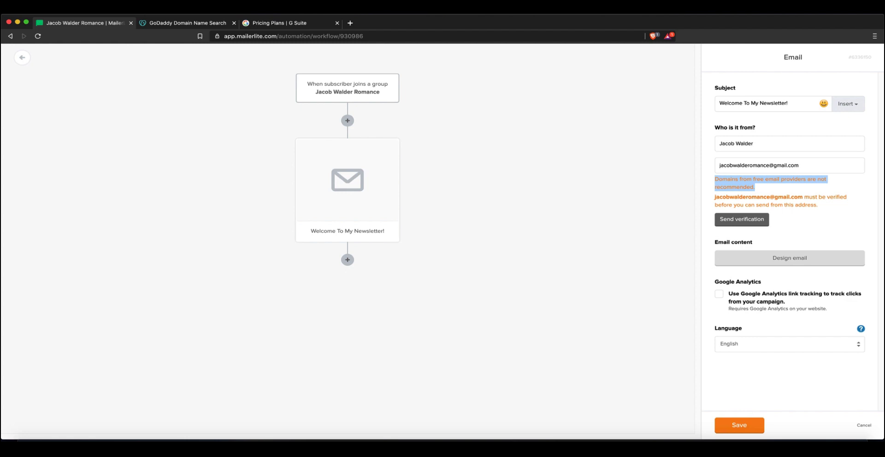
{"action": "left_click", "coordinate": [719, 182]}
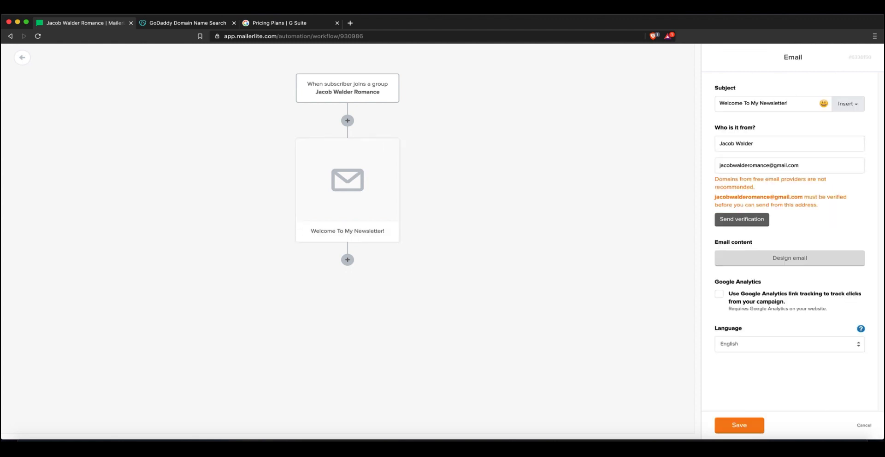
{"action": "left_click", "coordinate": [789, 258]}
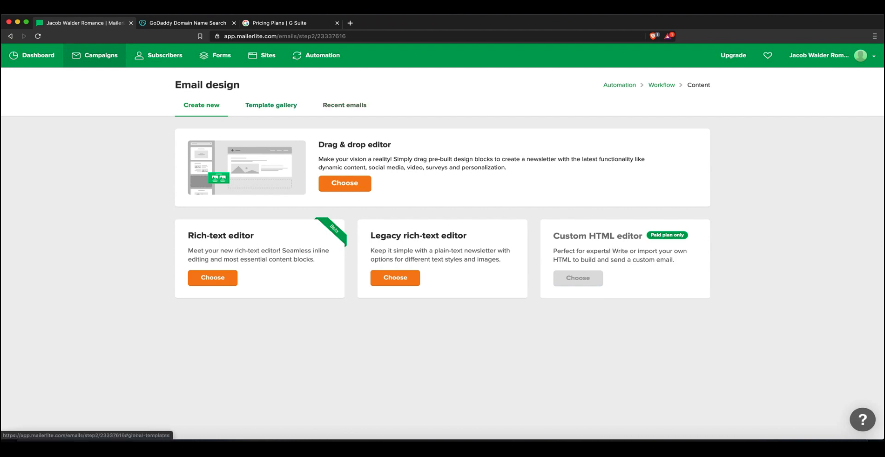
Choose the Drag & drop editor for the welcome email
{"action": "left_click", "coordinate": [344, 183]}
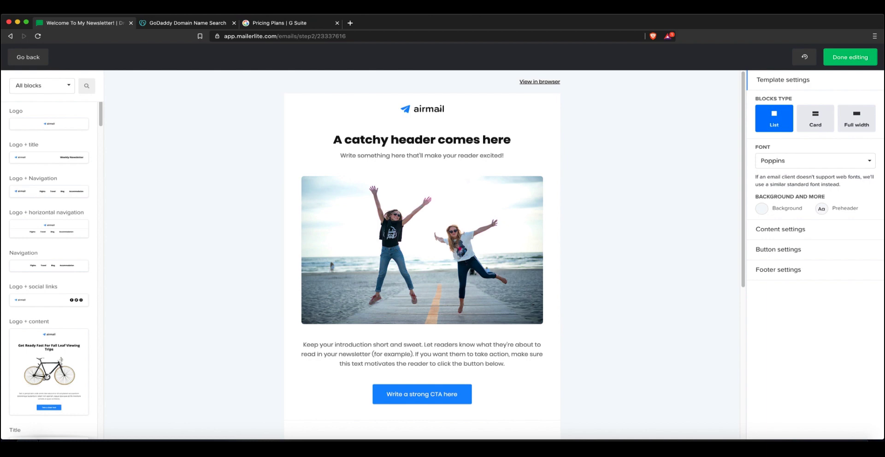
Insert and save a Logo + horizontal navigation block below the email's top logo
{"action": "left_click_drag", "start_coordinate": [49, 229], "coordinate": [431, 135]}
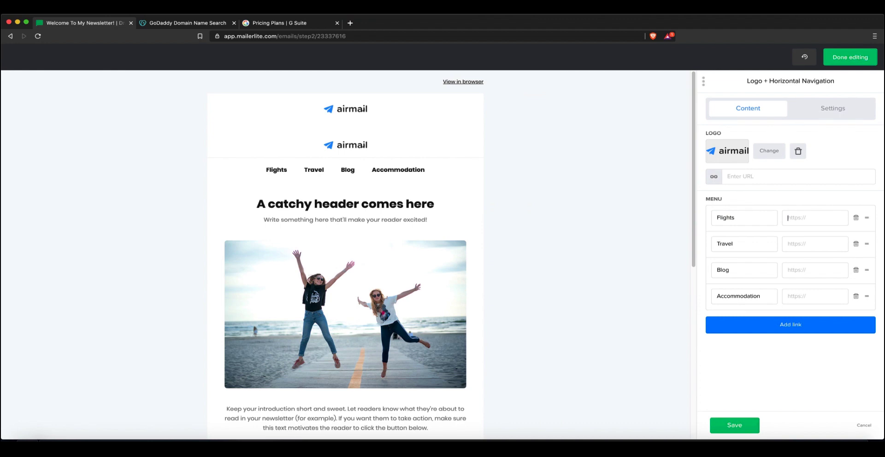
{"action": "left_click", "coordinate": [734, 425]}
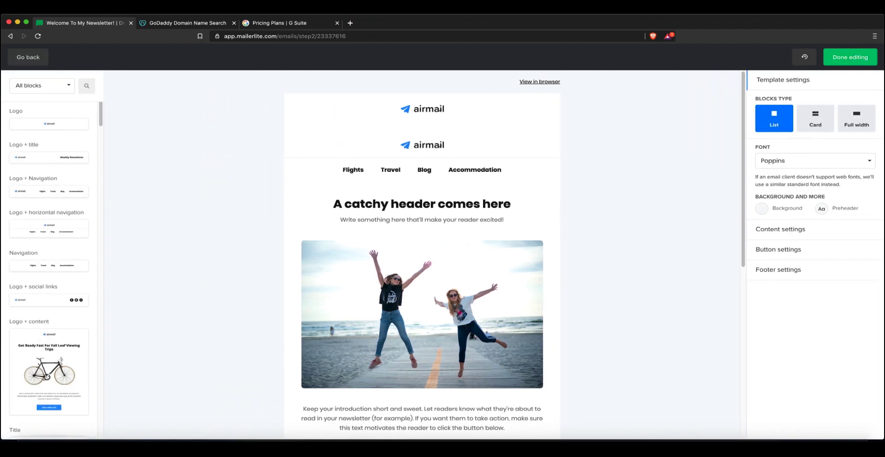
{"action": "scroll", "coordinate": [49, 272], "scroll_direction": "down", "scroll_amount": 15}
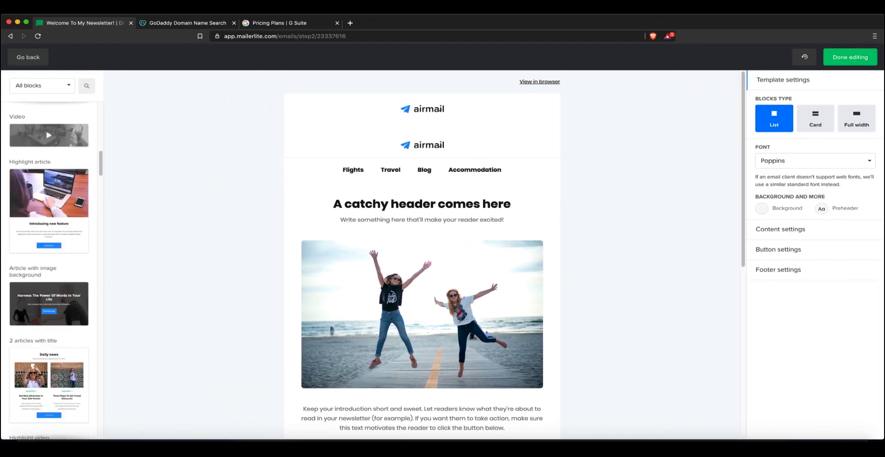
{"action": "scroll", "coordinate": [49, 272], "scroll_direction": "down", "scroll_amount": 15}
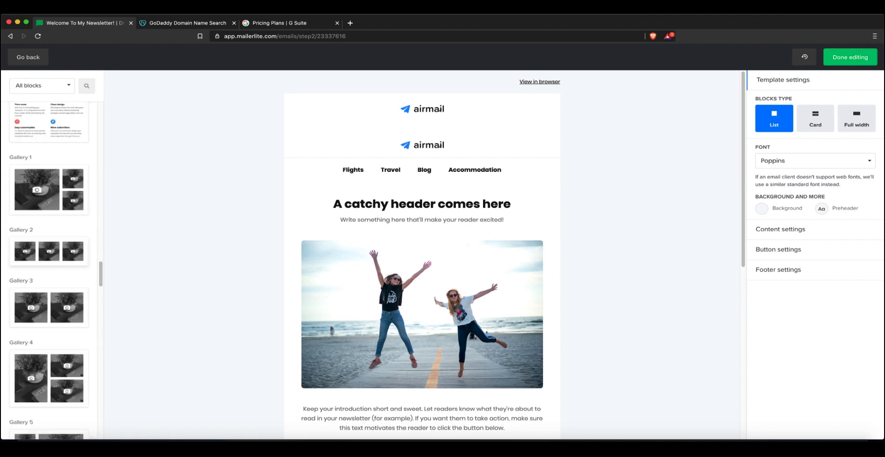
{"action": "mouse_move", "coordinate": [49, 251]}
{"action": "left_mouse_down"}
{"action": "mouse_move", "coordinate": [297, 221]}
{"action": "mouse_move", "coordinate": [158, 249]}
{"action": "mouse_move", "coordinate": [46, 258]}
{"action": "left_mouse_up"}
Review the subtitle, beach photo and survey block settings, then finish editing the design
{"action": "scroll", "coordinate": [49, 272], "scroll_direction": "down", "scroll_amount": 3}
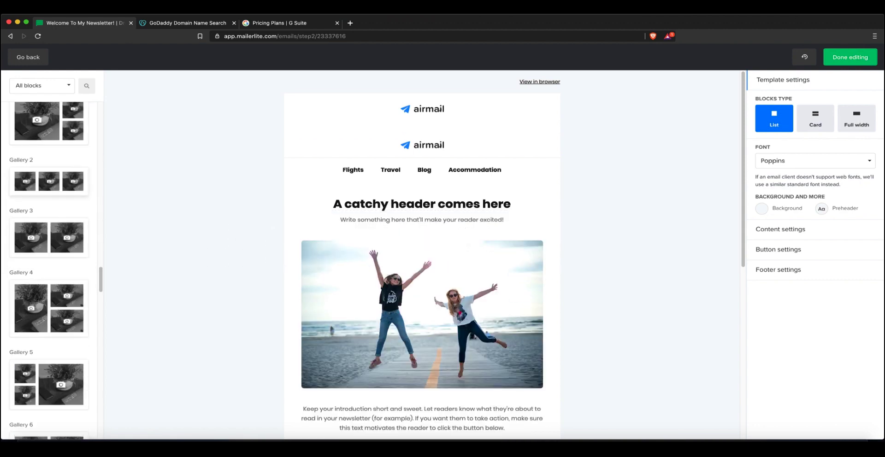
{"action": "scroll", "coordinate": [49, 272], "scroll_direction": "down", "scroll_amount": 8}
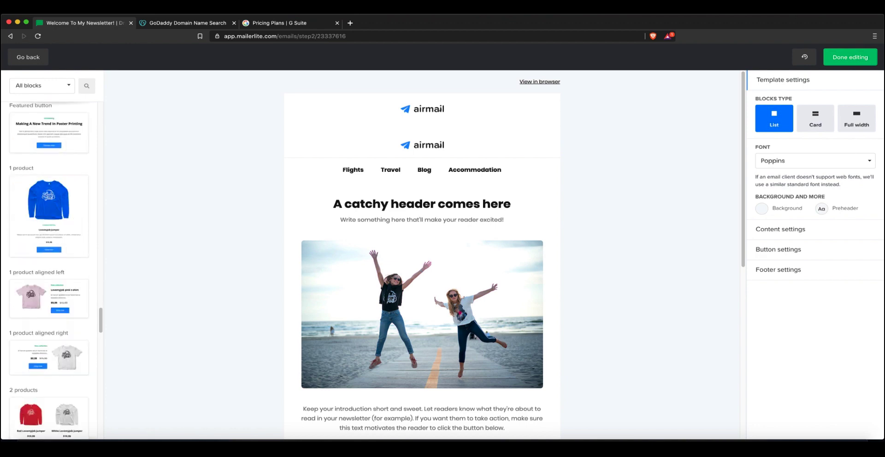
{"action": "scroll", "coordinate": [49, 271], "scroll_direction": "down", "scroll_amount": 10}
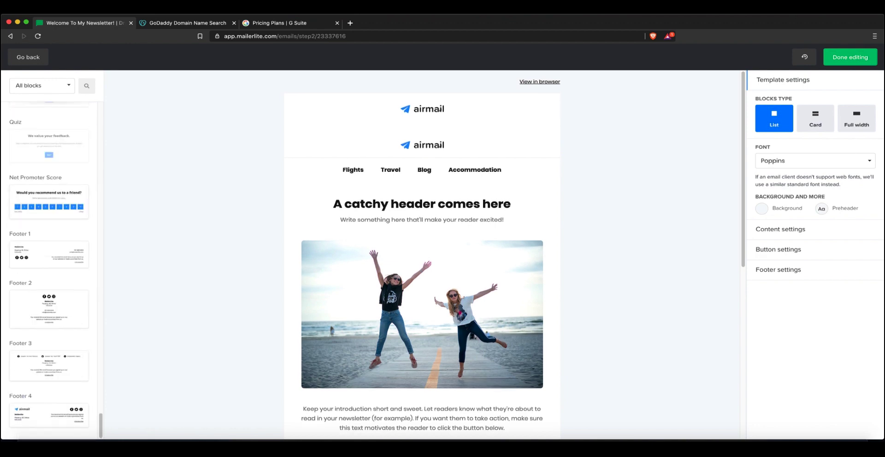
{"action": "scroll", "coordinate": [49, 272], "scroll_direction": "up", "scroll_amount": 15}
{"action": "scroll", "coordinate": [49, 272], "scroll_direction": "up", "scroll_amount": 5}
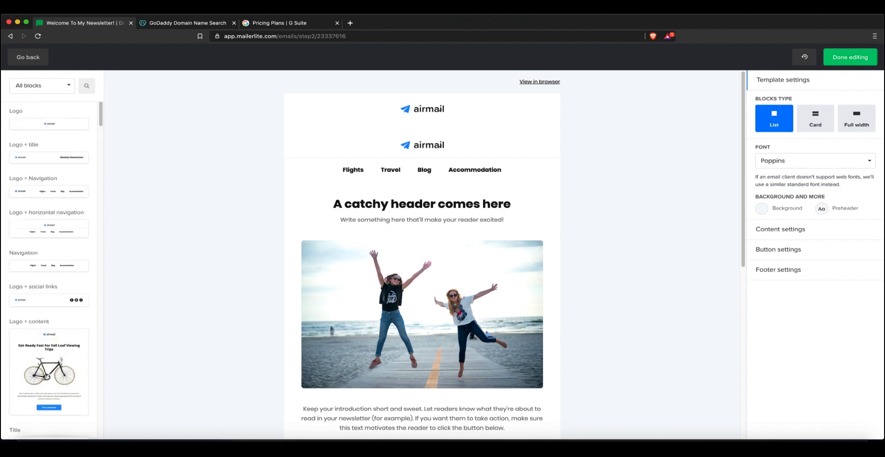
{"action": "scroll", "coordinate": [421, 276], "scroll_direction": "down", "scroll_amount": 7}
{"action": "scroll", "coordinate": [421, 276], "scroll_direction": "up", "scroll_amount": 7}
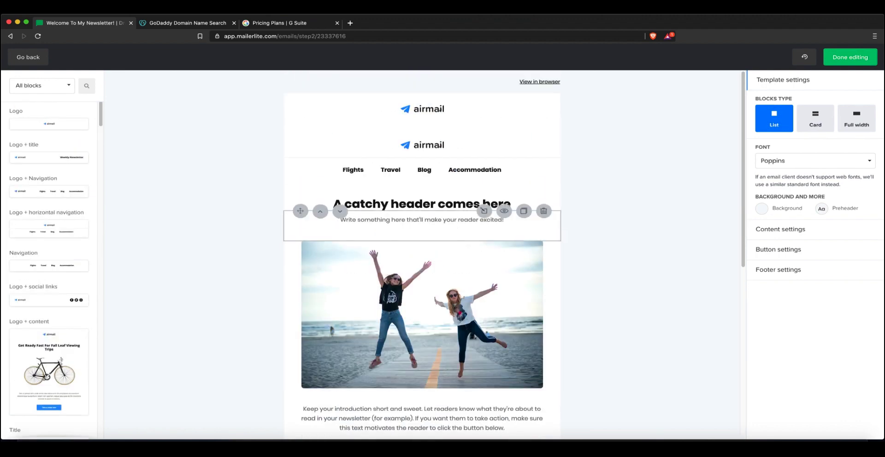
{"action": "left_click", "coordinate": [422, 224]}
{"action": "left_click", "coordinate": [406, 281]}
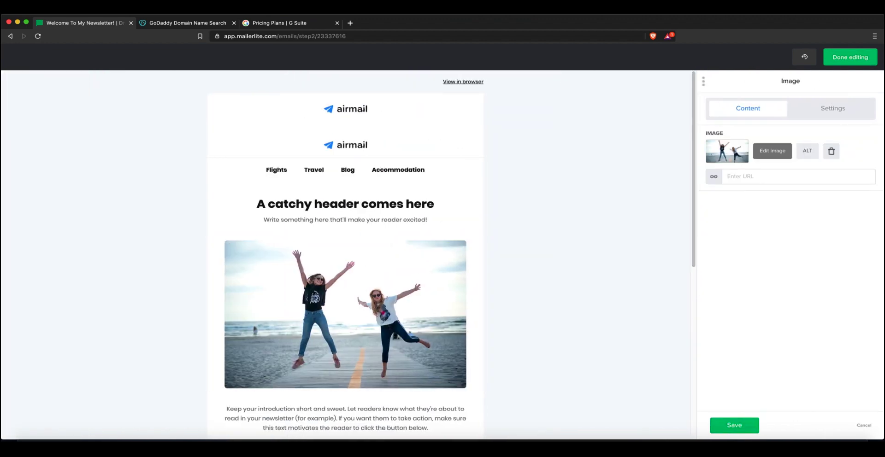
{"action": "scroll", "coordinate": [345, 300], "scroll_direction": "down", "scroll_amount": 5}
{"action": "left_click", "coordinate": [391, 286]}
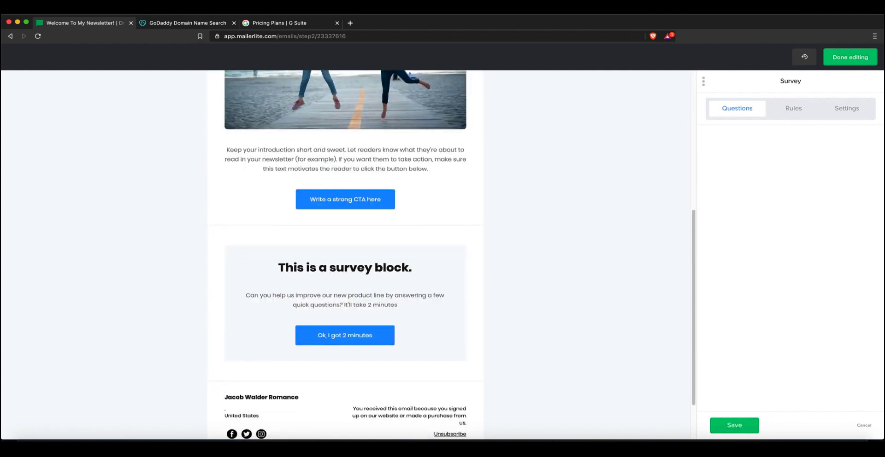
{"action": "scroll", "coordinate": [392, 286], "scroll_direction": "up", "scroll_amount": 5}
{"action": "left_click", "coordinate": [734, 424]}
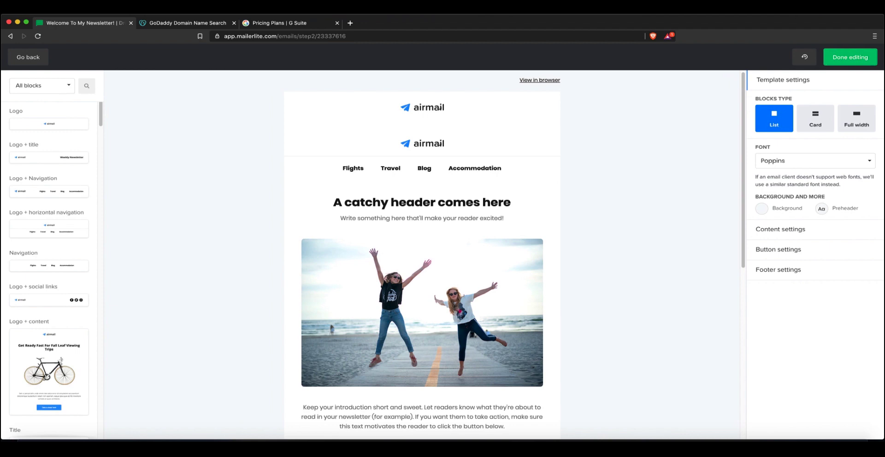
{"action": "left_click", "coordinate": [850, 57]}
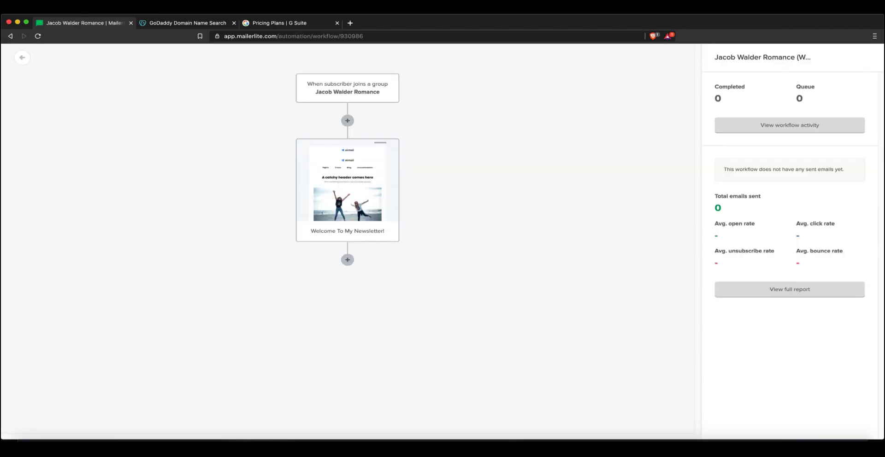
Add a second email step preceded by a 2-day wait after the welcome email
{"action": "left_click", "coordinate": [347, 259]}
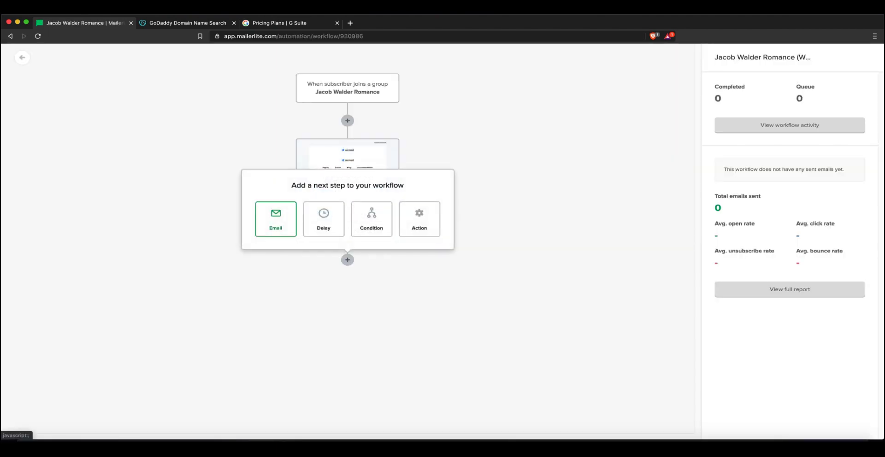
{"action": "left_click", "coordinate": [276, 219]}
{"action": "scroll", "coordinate": [348, 240], "scroll_direction": "down", "scroll_amount": 1}
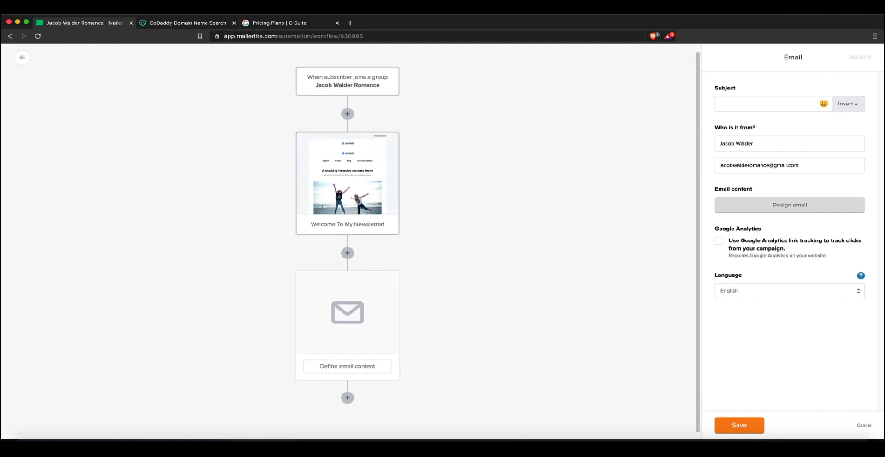
{"action": "left_click", "coordinate": [348, 253]}
{"action": "left_click", "coordinate": [326, 215]}
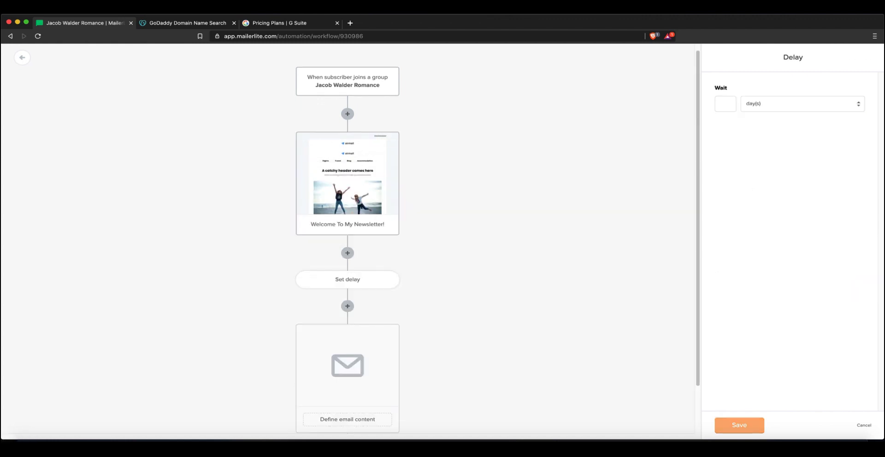
{"action": "double_click", "coordinate": [725, 104]}
{"action": "type", "text": "2"}
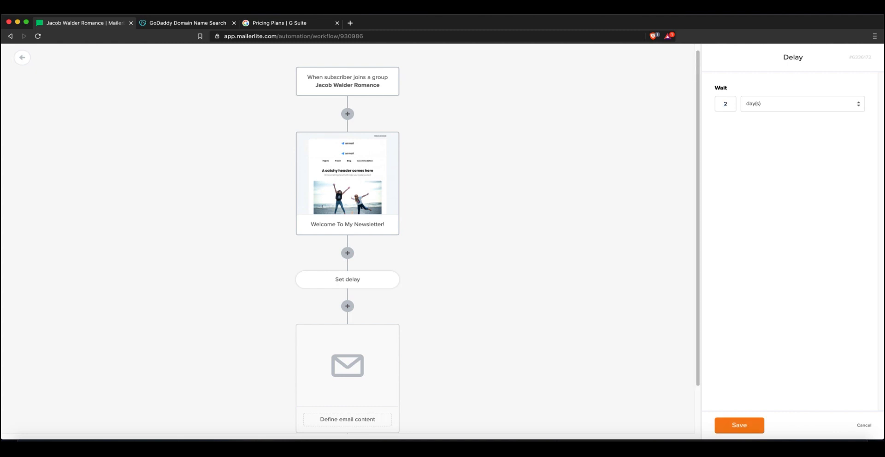
{"action": "key", "text": "Return"}
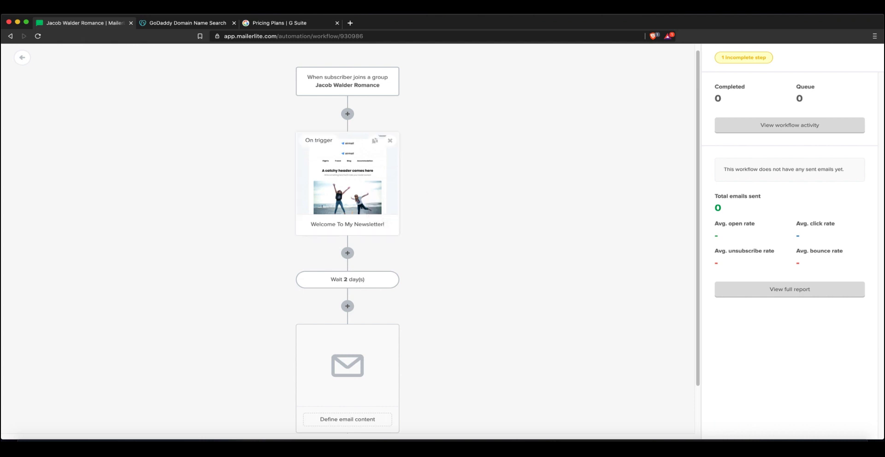
Add a third email step with a 2-day wait before it, then review the workflow
{"action": "scroll", "coordinate": [454, 208], "scroll_direction": "down", "scroll_amount": 2}
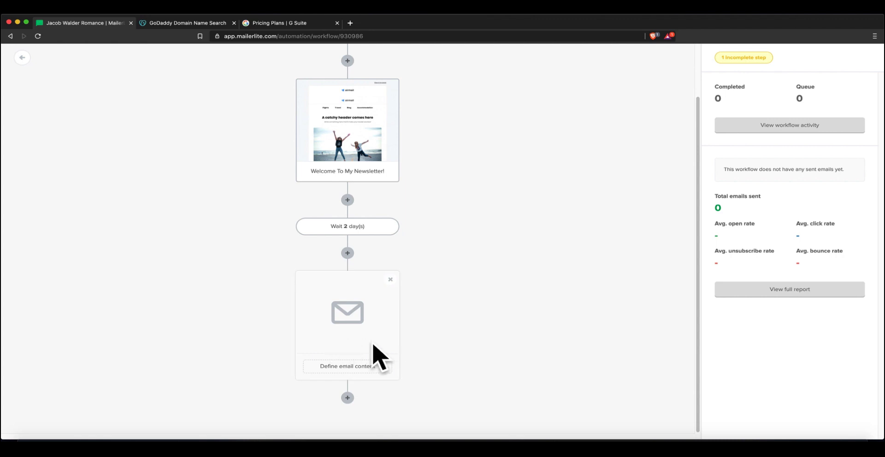
{"action": "left_click", "coordinate": [347, 397]}
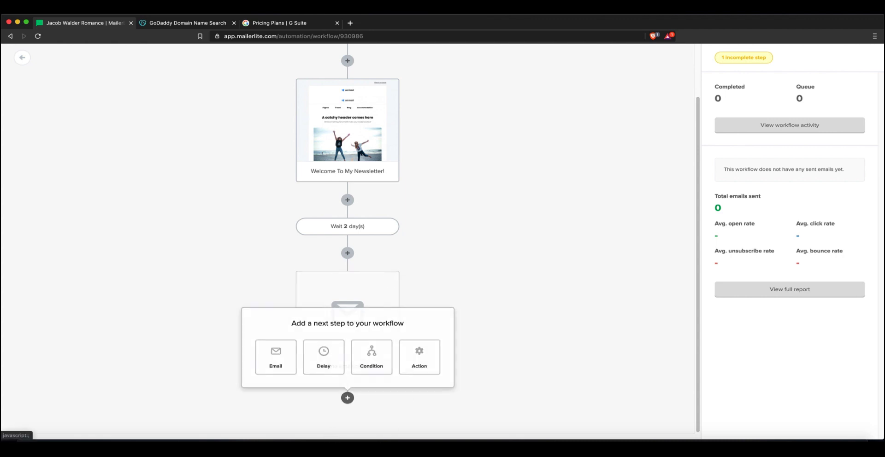
{"action": "left_click", "coordinate": [276, 358]}
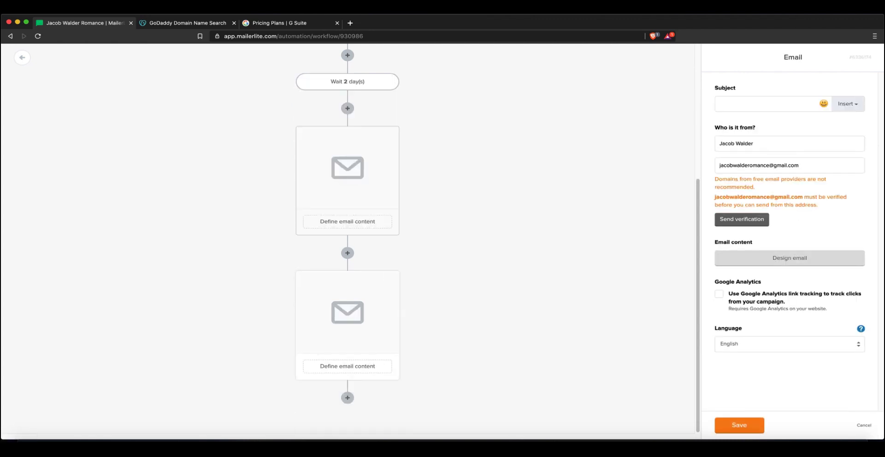
{"action": "left_click", "coordinate": [348, 253]}
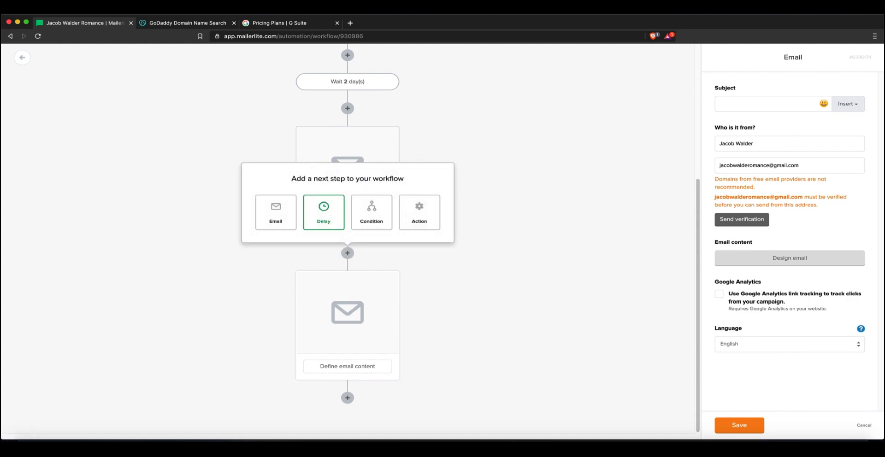
{"action": "left_click", "coordinate": [322, 211]}
{"action": "type", "text": "2"}
{"action": "key", "text": "Return"}
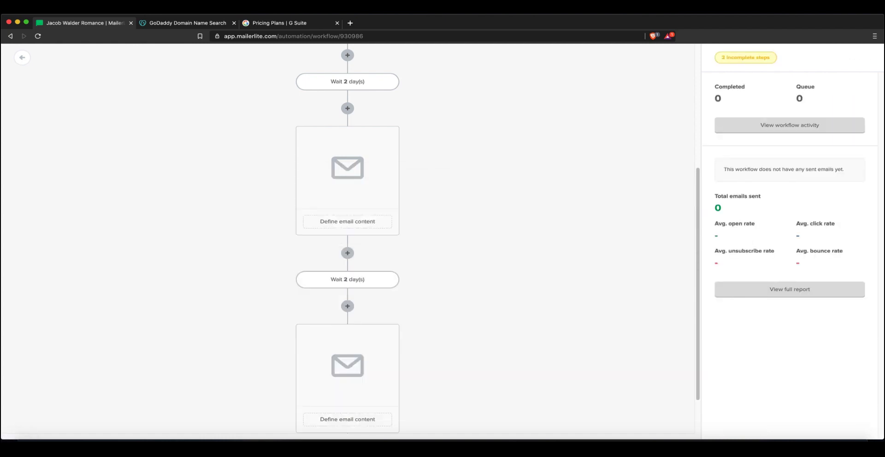
{"action": "scroll", "coordinate": [347, 322], "scroll_direction": "up", "scroll_amount": 3}
{"action": "scroll", "coordinate": [348, 322], "scroll_direction": "down", "scroll_amount": 4}
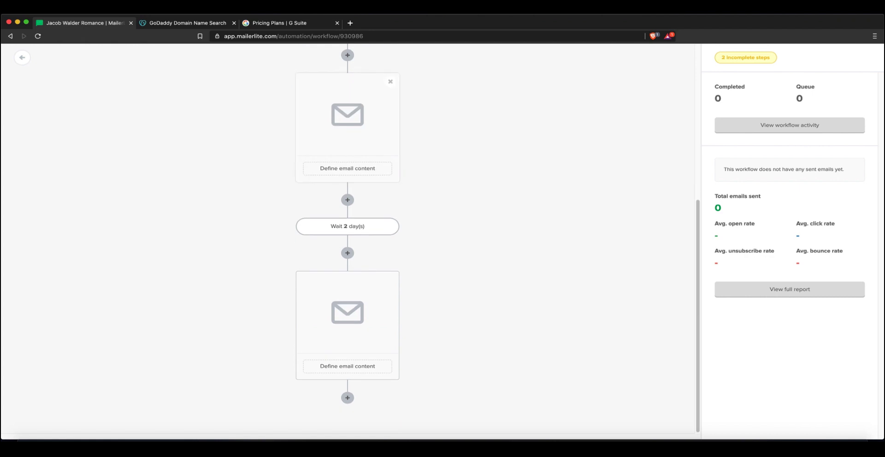
{"action": "scroll", "coordinate": [348, 226], "scroll_direction": "up", "scroll_amount": 3}
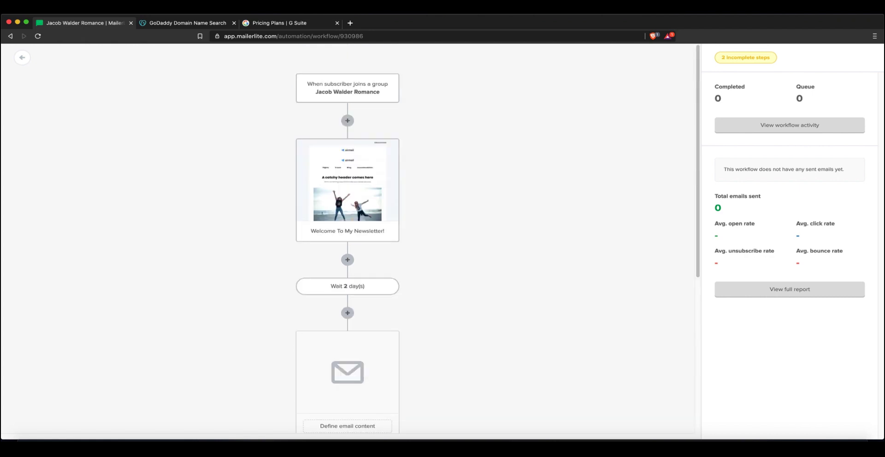
{"action": "scroll", "coordinate": [347, 237], "scroll_direction": "down", "scroll_amount": 10}
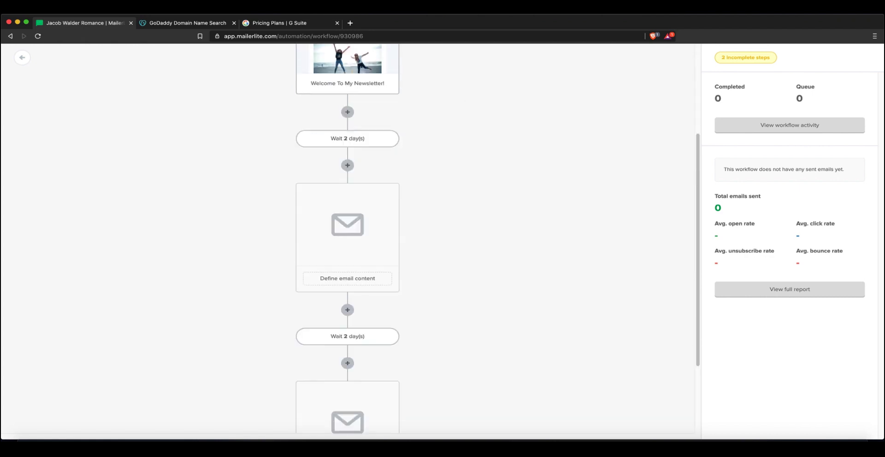
{"action": "scroll", "coordinate": [348, 238], "scroll_direction": "up", "scroll_amount": 10}
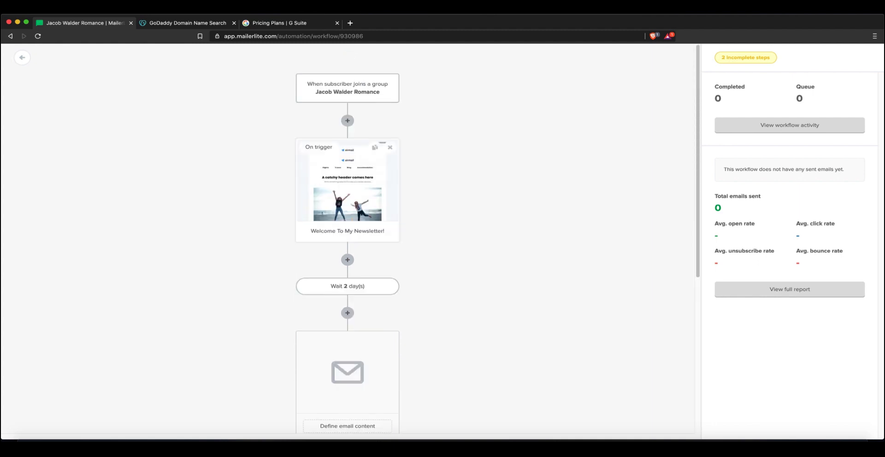
{"action": "scroll", "coordinate": [347, 238], "scroll_direction": "down", "scroll_amount": 10}
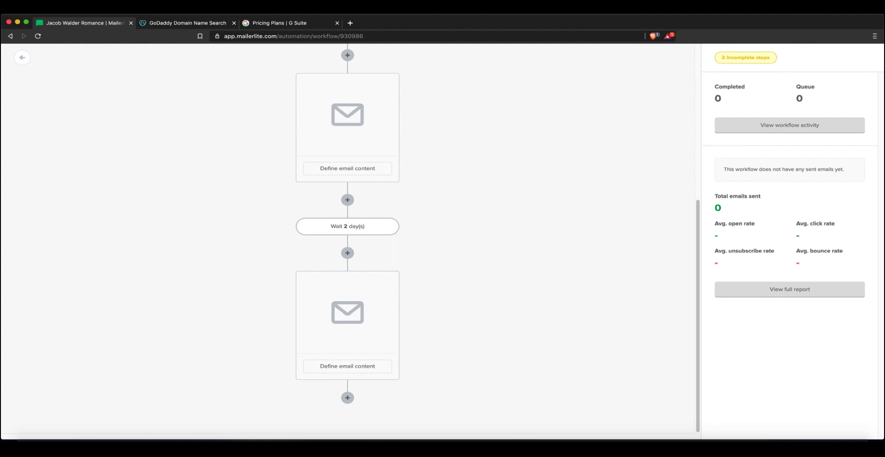
{"action": "scroll", "coordinate": [347, 238], "scroll_direction": "up", "scroll_amount": 10}
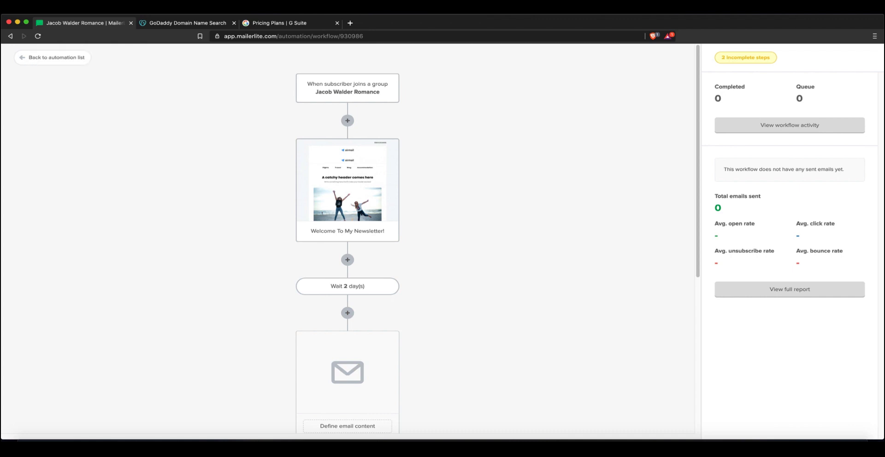
Leave the workflow for the automation list, then go to the Dashboard
{"action": "left_click", "coordinate": [22, 57]}
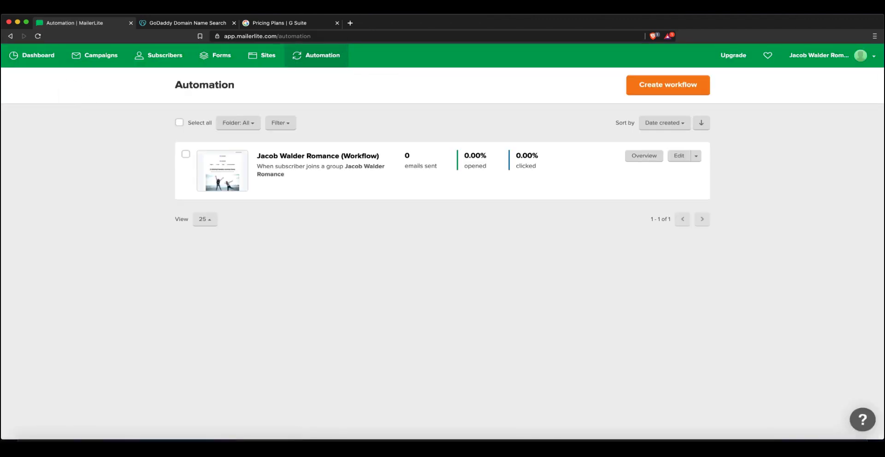
{"action": "left_click", "coordinate": [32, 55]}
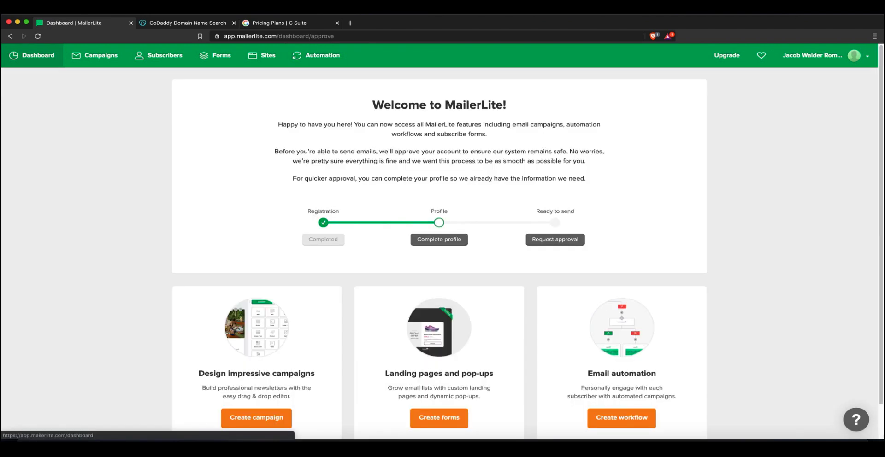
{"action": "scroll", "coordinate": [442, 241], "scroll_direction": "down", "scroll_amount": 1}
{"action": "scroll", "coordinate": [441, 241], "scroll_direction": "up", "scroll_amount": 1}
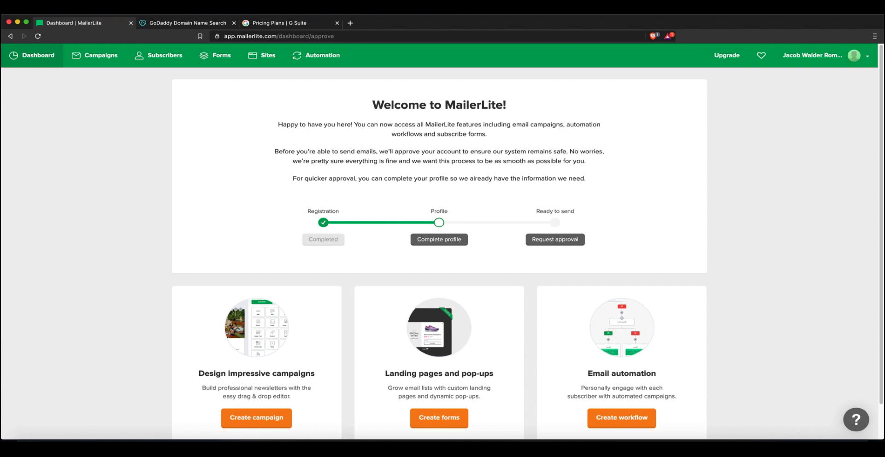
Look over the Complete profile form from the account menu, then return to the dashboard
{"action": "left_click", "coordinate": [812, 55]}
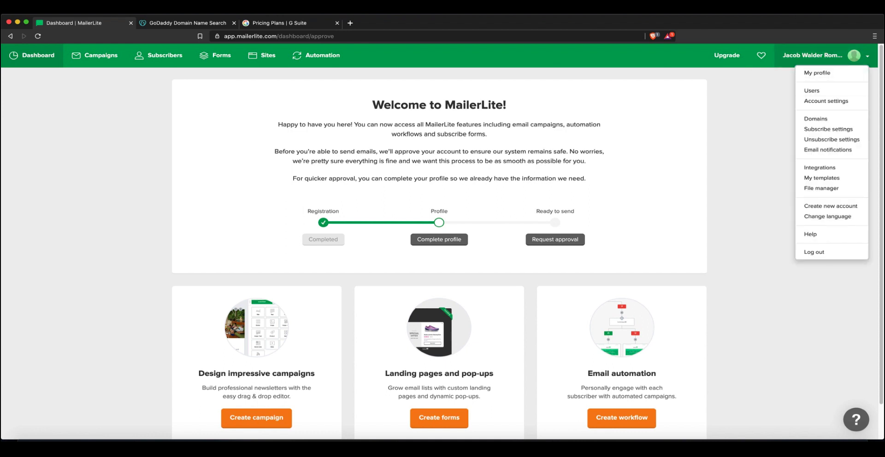
{"action": "left_click", "coordinate": [439, 239]}
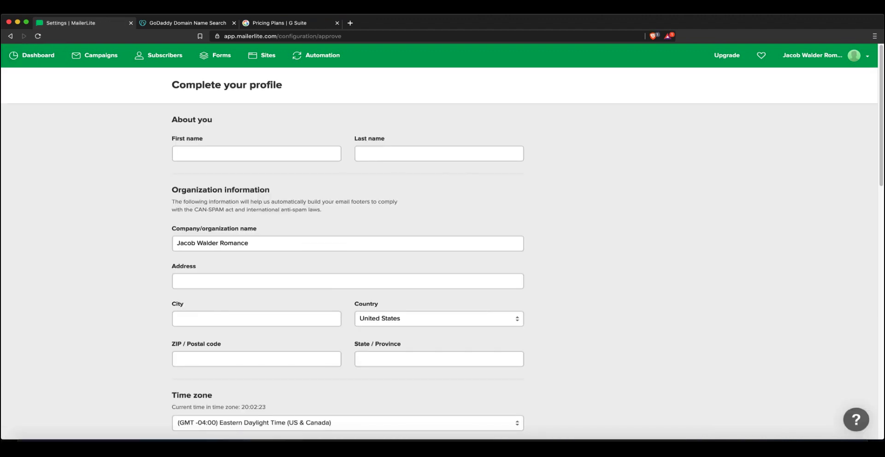
{"action": "scroll", "coordinate": [296, 177], "scroll_direction": "down", "scroll_amount": 15}
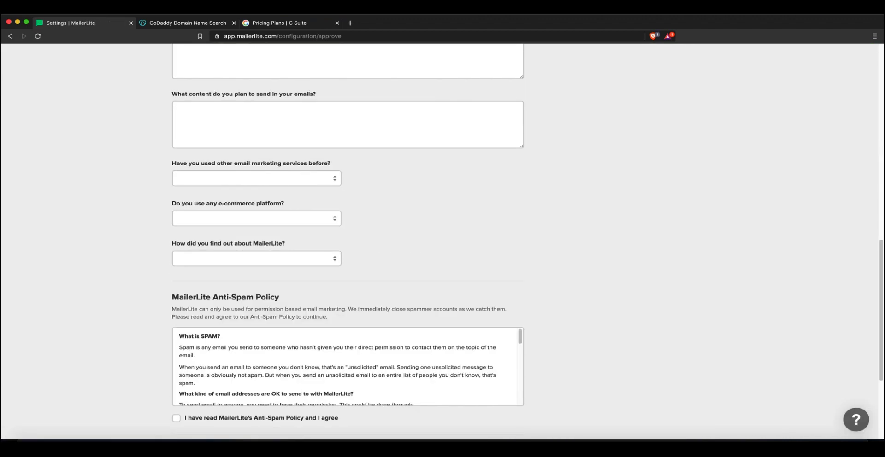
{"action": "scroll", "coordinate": [348, 239], "scroll_direction": "up", "scroll_amount": 7}
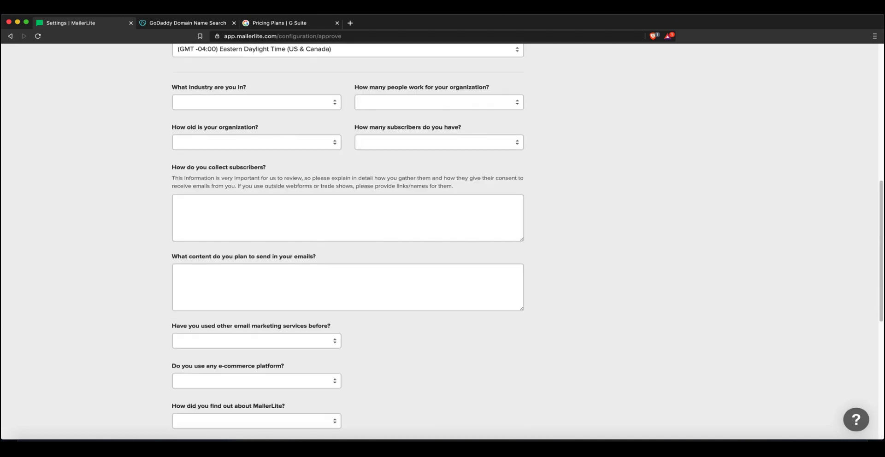
{"action": "left_click", "coordinate": [348, 287]}
{"action": "left_click", "coordinate": [348, 218]}
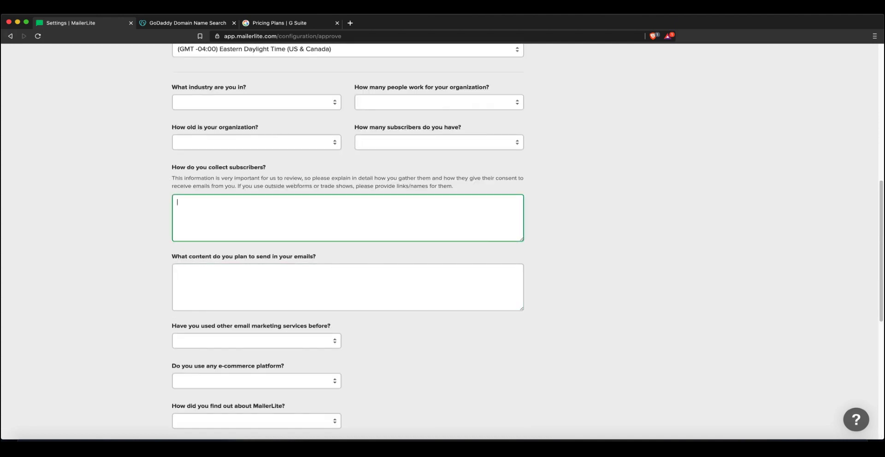
{"action": "left_click", "coordinate": [10, 36]}
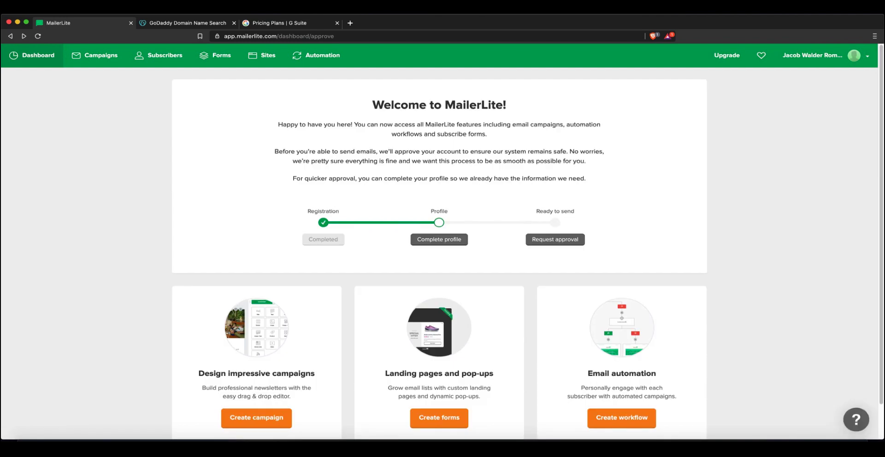
{"action": "left_click", "coordinate": [554, 239]}
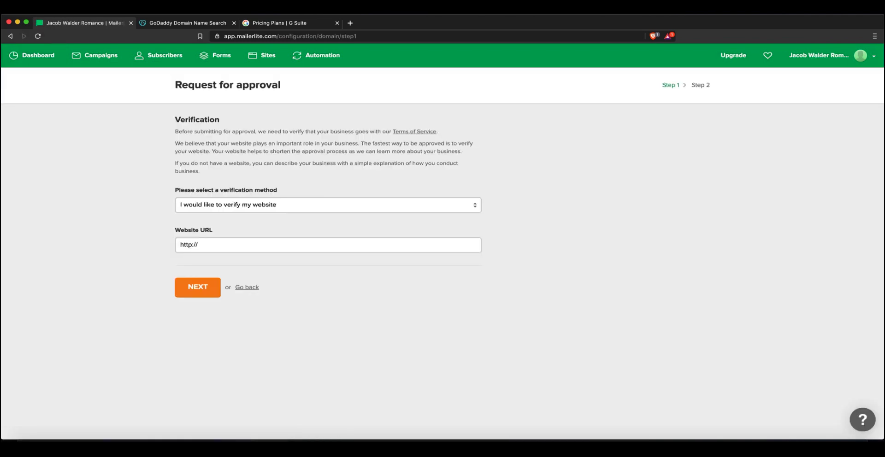
{"action": "left_click", "coordinate": [199, 244]}
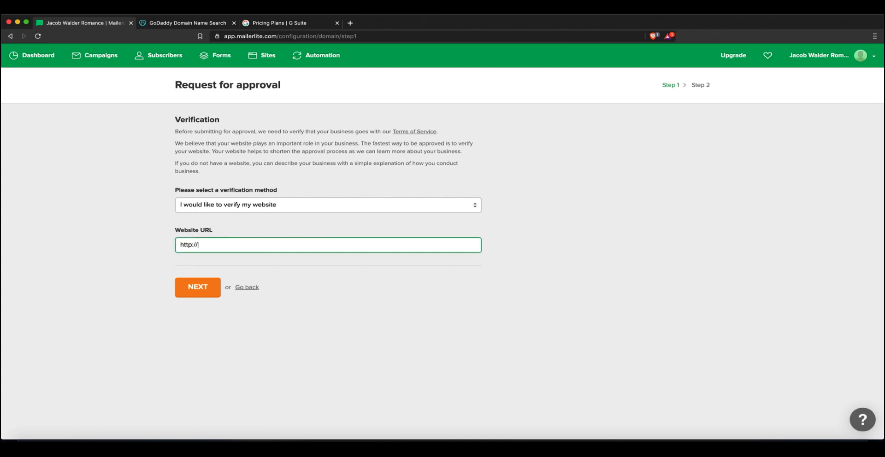
{"action": "left_click", "coordinate": [327, 205]}
{"action": "left_click", "coordinate": [328, 245]}
{"action": "left_click", "coordinate": [327, 245]}
{"action": "left_click", "coordinate": [327, 205]}
{"action": "left_click", "coordinate": [277, 213]}
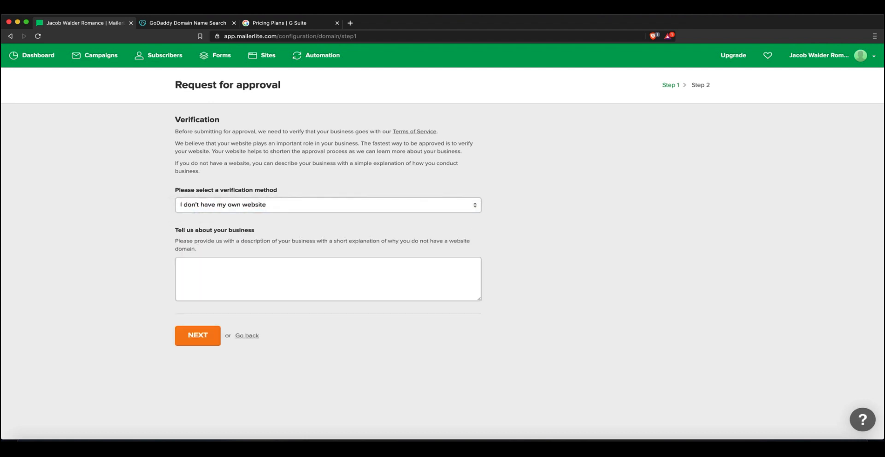
{"action": "left_click", "coordinate": [328, 205]}
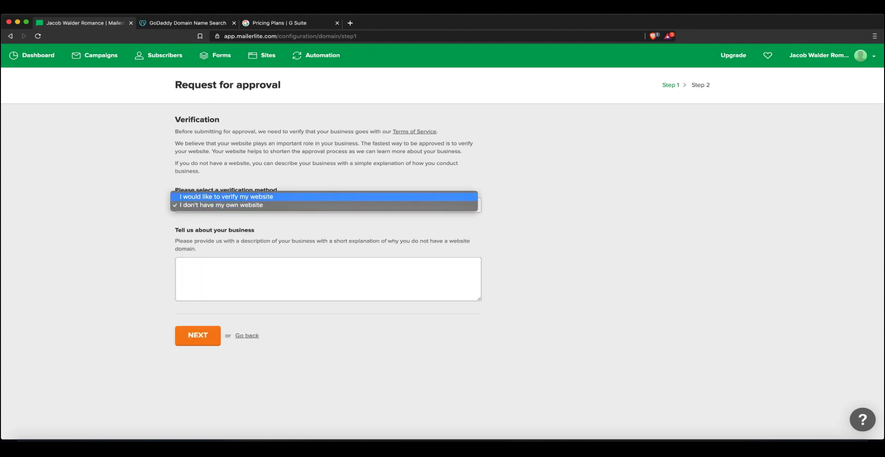
{"action": "left_click", "coordinate": [277, 205]}
{"action": "left_click", "coordinate": [276, 205]}
{"action": "left_click", "coordinate": [276, 197]}
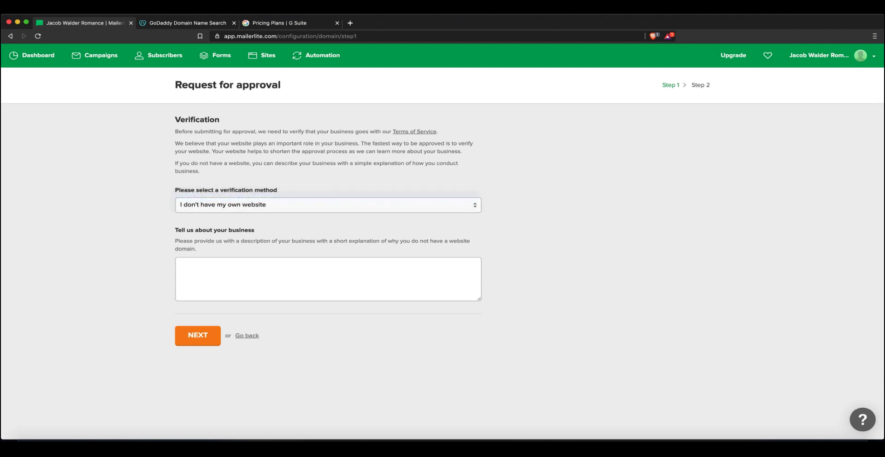
{"action": "left_click", "coordinate": [180, 245]}
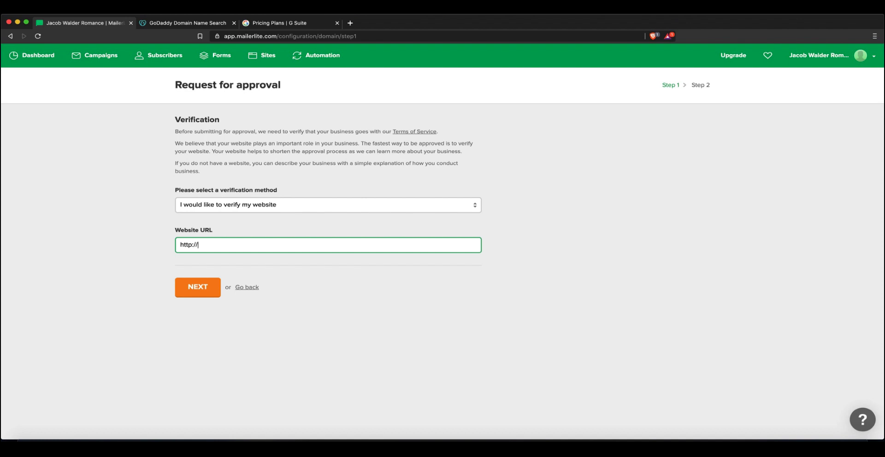
{"action": "left_click", "coordinate": [38, 55]}
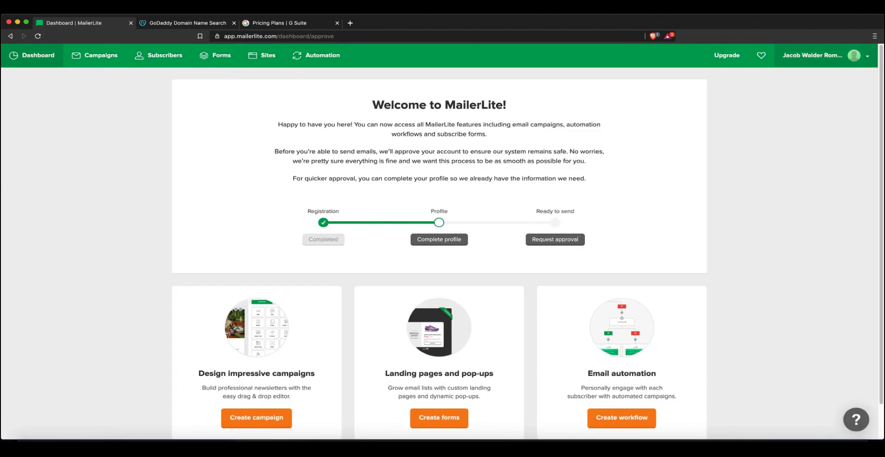
{"action": "left_click", "coordinate": [830, 55]}
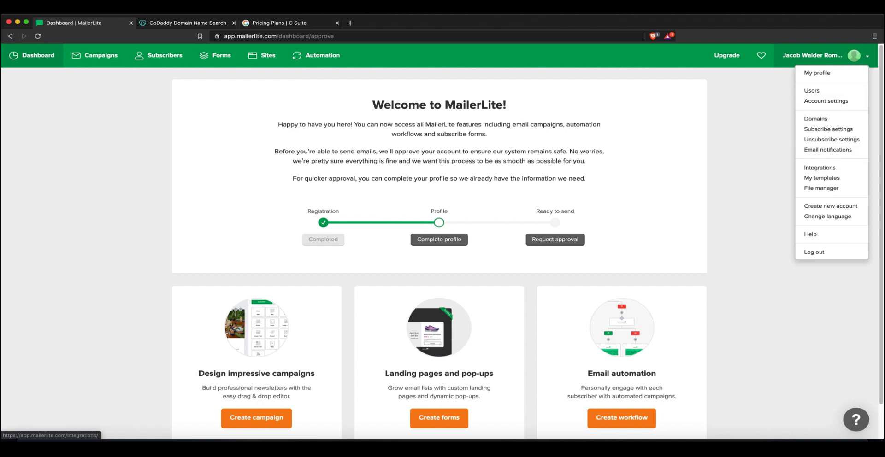
{"action": "left_click", "coordinate": [819, 167]}
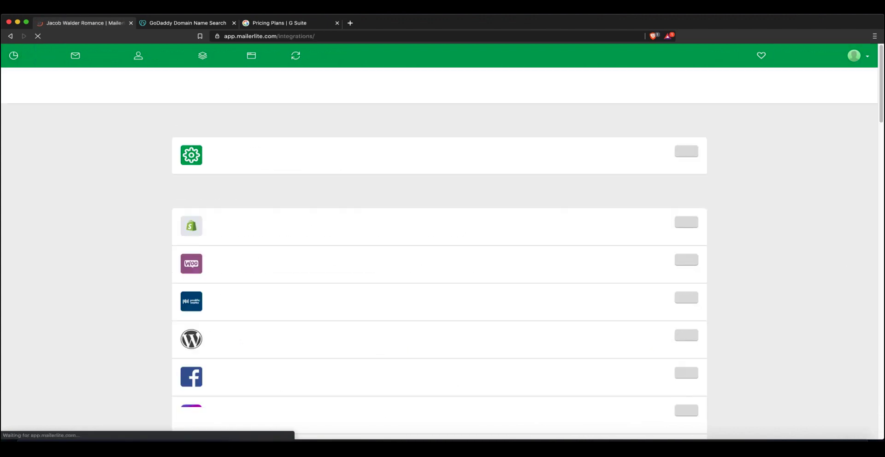
{"action": "scroll", "coordinate": [439, 242], "scroll_direction": "down", "scroll_amount": 1}
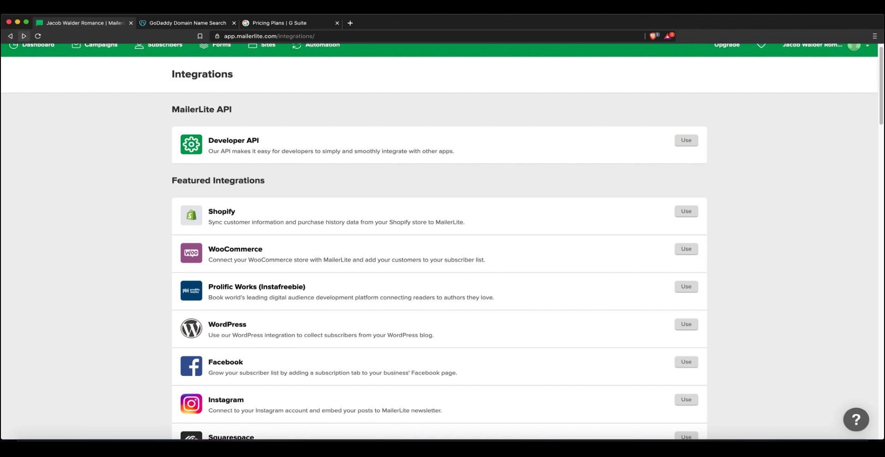
{"action": "left_click", "coordinate": [687, 140]}
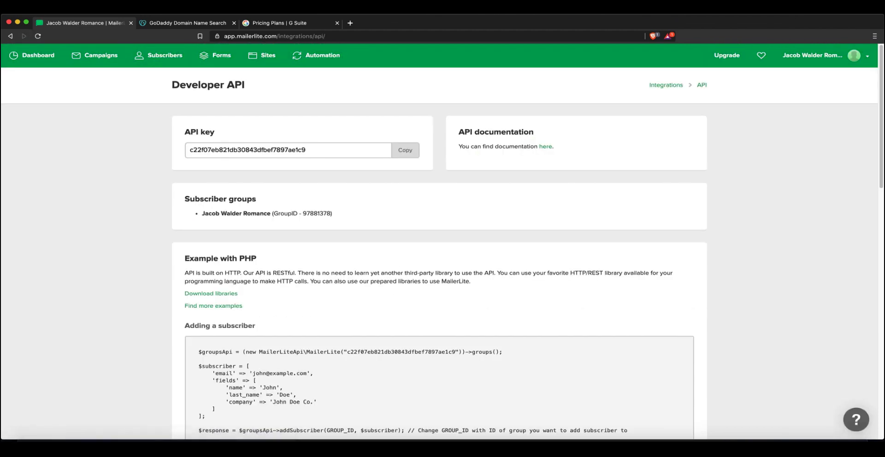
{"action": "scroll", "coordinate": [439, 241], "scroll_direction": "down", "scroll_amount": 2}
{"action": "scroll", "coordinate": [439, 241], "scroll_direction": "up", "scroll_amount": 2}
{"action": "left_click", "coordinate": [10, 36]}
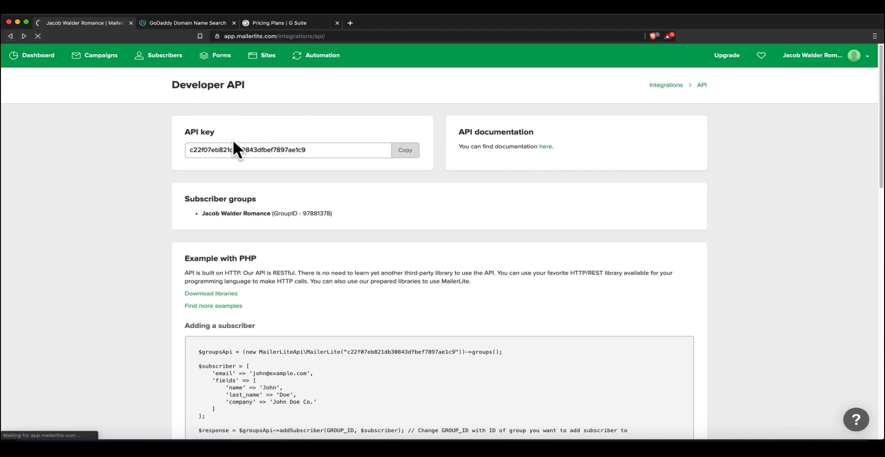
{"action": "scroll", "coordinate": [439, 276], "scroll_direction": "down", "scroll_amount": 7}
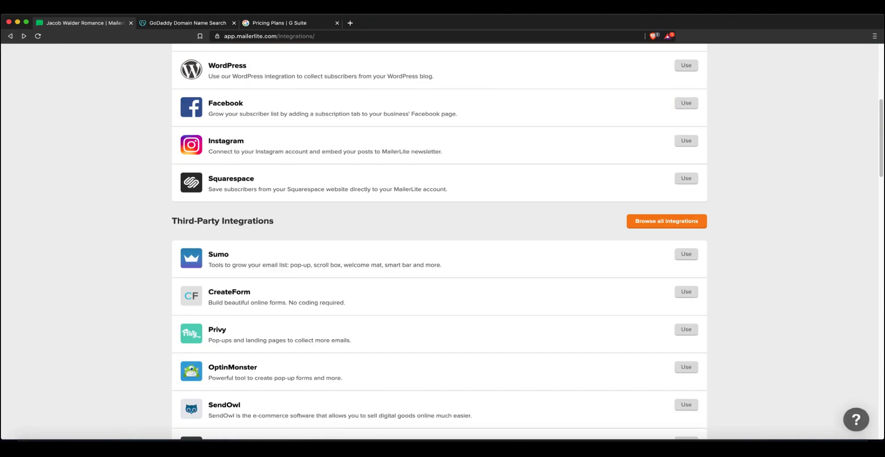
{"action": "scroll", "coordinate": [439, 276], "scroll_direction": "up", "scroll_amount": 7}
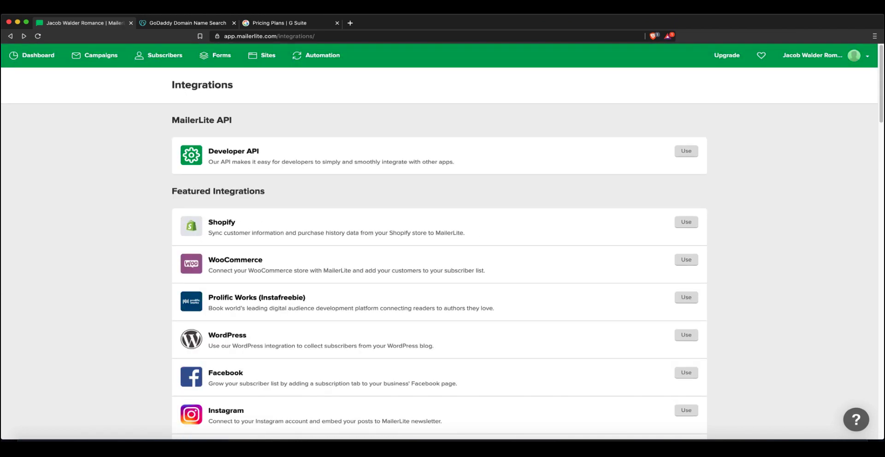
{"action": "left_click", "coordinate": [32, 55]}
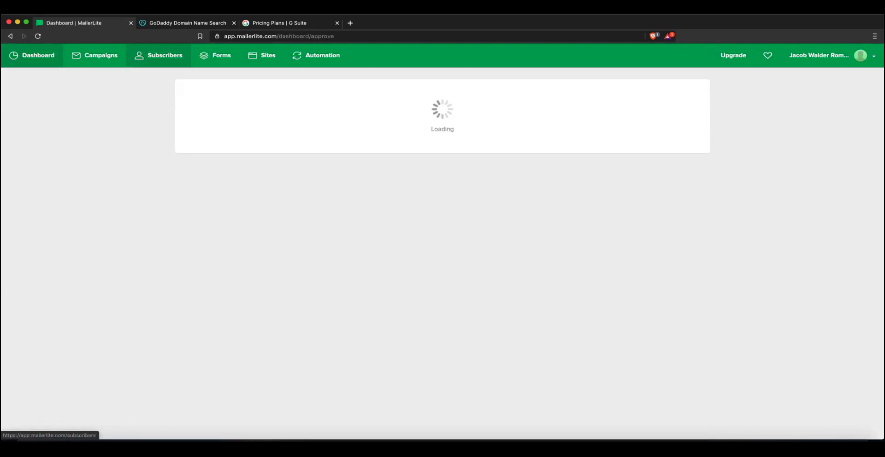